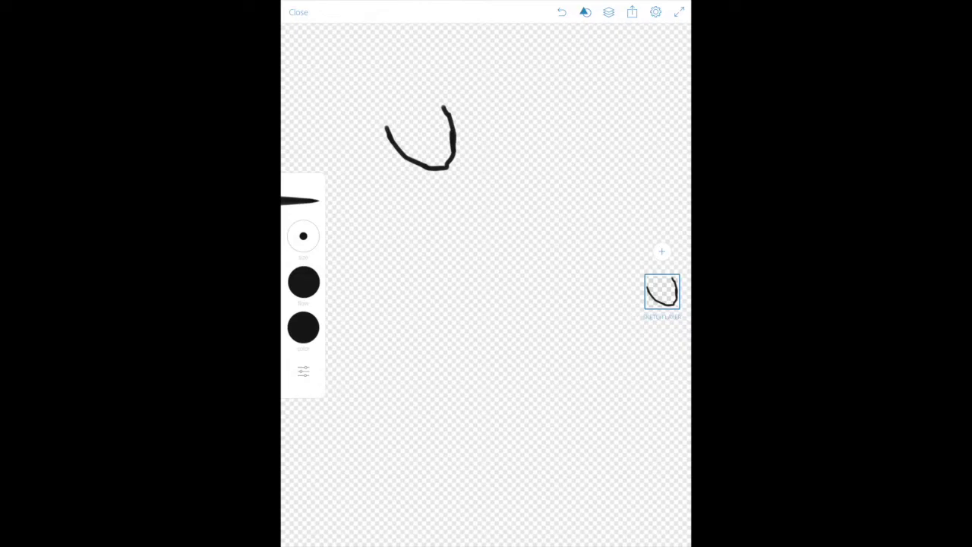
Sketch the black running-figure outline, adding the head curve, bent arm and dark foot tip
mouse_move(442, 169)
left_mouse_down()
mouse_move(452, 171)
mouse_move(346, 146)
mouse_move(345, 156)
mouse_move(448, 203)
mouse_move(497, 196)
mouse_move(513, 237)
mouse_move(484, 262)
mouse_move(499, 232)
mouse_move(467, 199)
mouse_move(446, 211)
mouse_move(395, 271)
mouse_move(366, 336)
mouse_move(384, 334)
mouse_move(439, 261)
mouse_move(554, 325)
mouse_move(556, 310)
mouse_move(474, 263)
left_mouse_up()
left_click_drag(476, 210, 479, 264)
left_click_drag(550, 315, 556, 324)
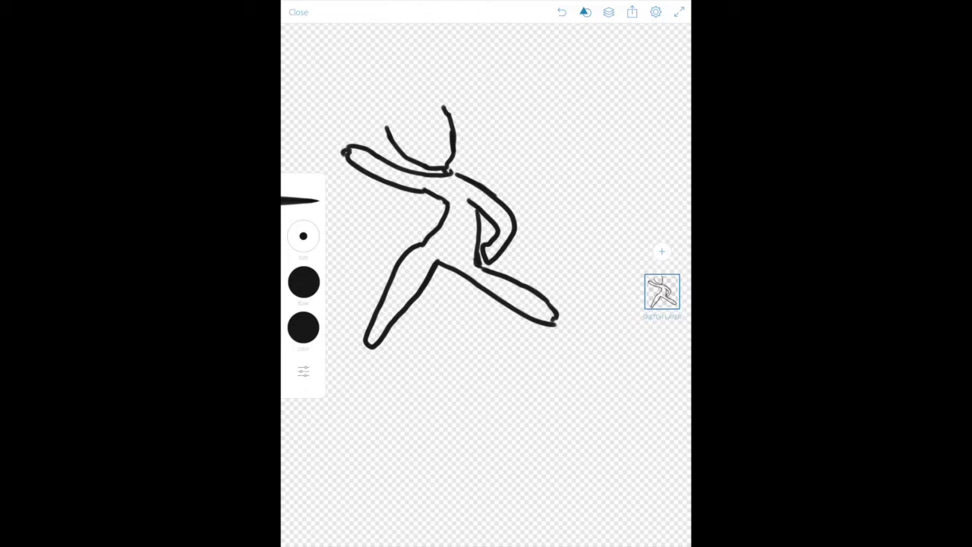
left_click(661, 251)
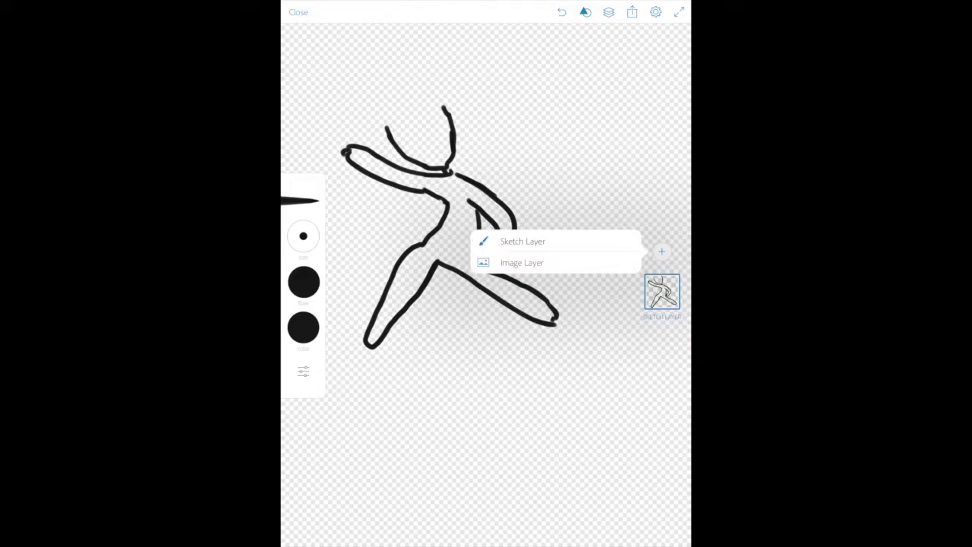
On a new sketch layer, draw the chest, hip and leg strokes, and the left foot
left_click(523, 241)
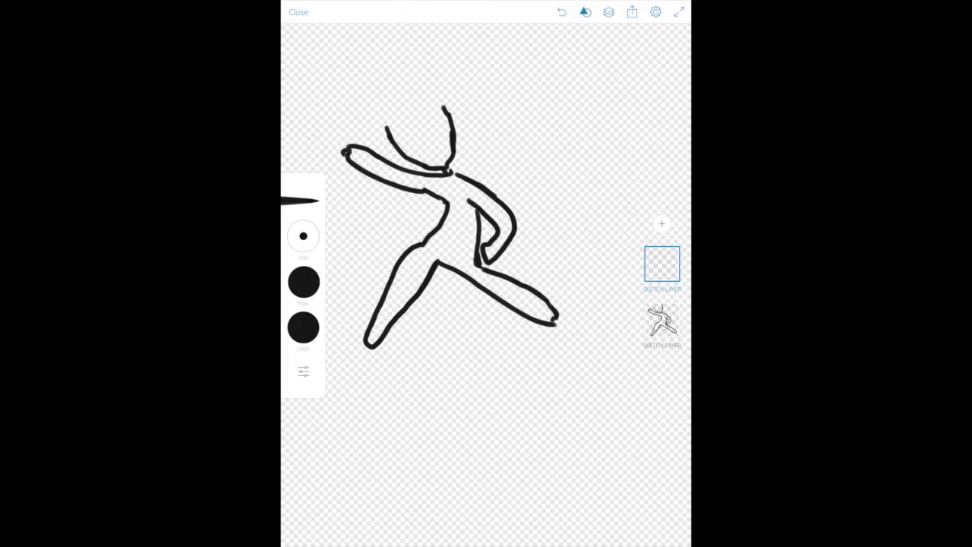
mouse_move(435, 199)
left_mouse_down()
mouse_move(437, 226)
mouse_move(462, 209)
mouse_move(448, 221)
mouse_move(427, 197)
mouse_move(459, 229)
mouse_move(486, 225)
mouse_move(457, 231)
left_mouse_up()
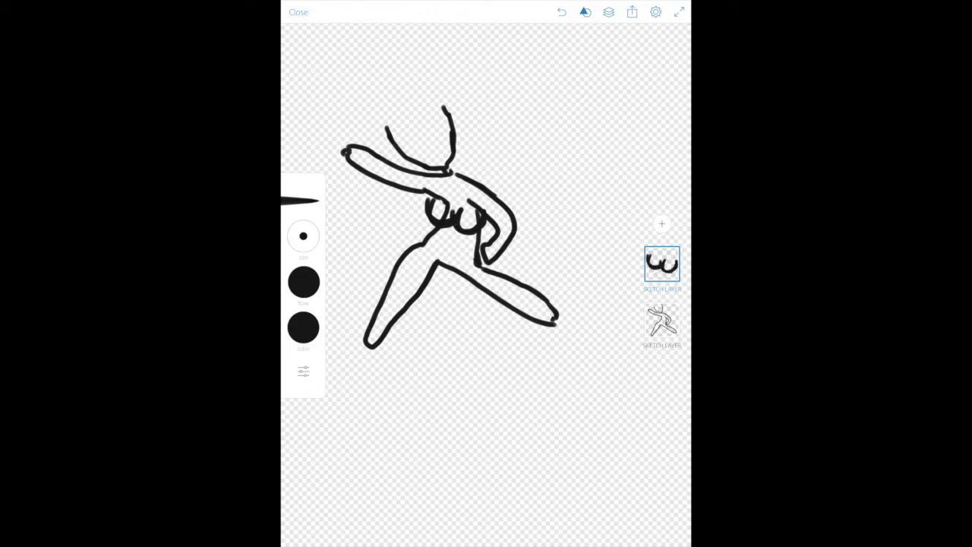
mouse_move(438, 231)
left_mouse_down()
mouse_move(439, 249)
mouse_move(471, 249)
mouse_move(466, 266)
mouse_move(553, 312)
left_mouse_up()
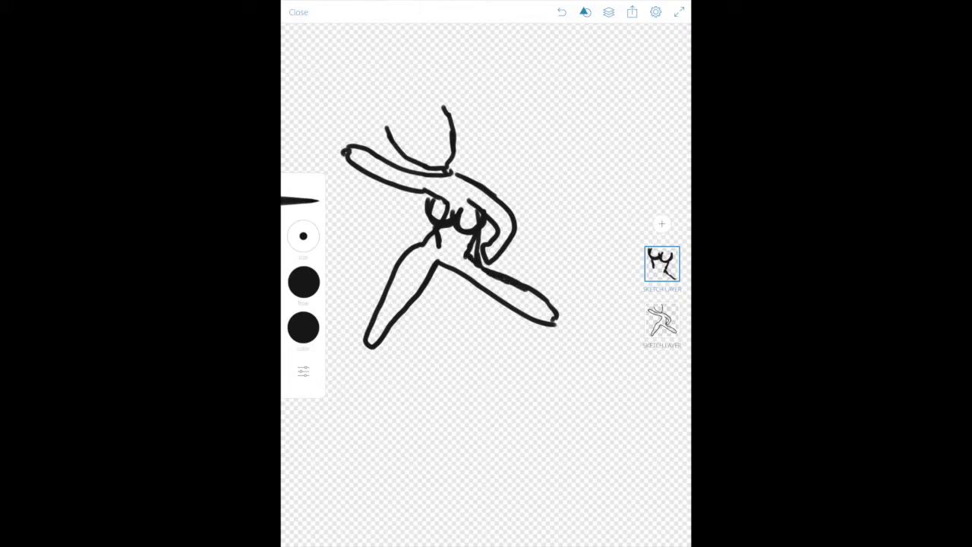
left_click_drag(435, 243, 398, 267)
mouse_move(380, 308)
left_mouse_down()
mouse_move(377, 323)
mouse_move(347, 320)
mouse_move(363, 340)
mouse_move(431, 262)
mouse_move(533, 322)
mouse_move(523, 344)
mouse_move(536, 346)
mouse_move(553, 318)
left_mouse_up()
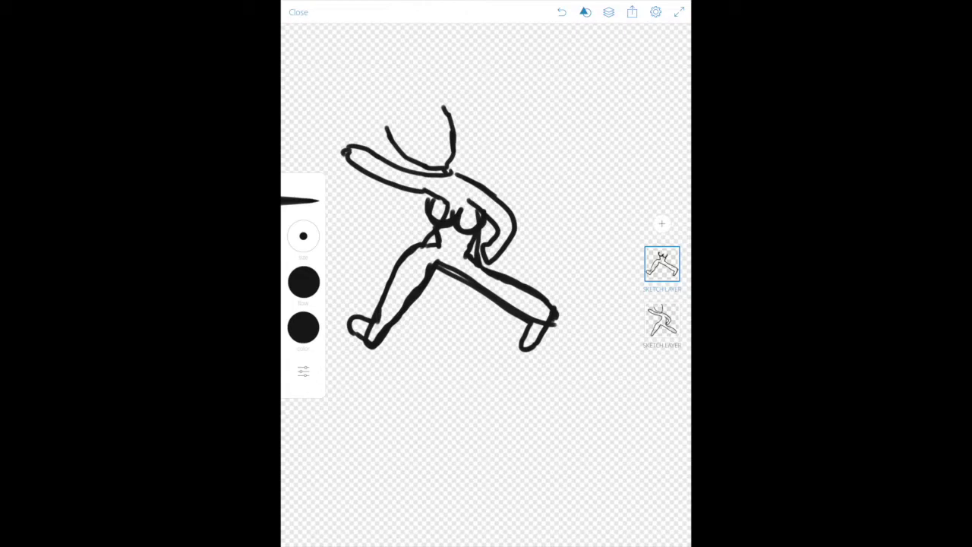
Retrace the upper body and darken the upper arm on the new layer
mouse_move(431, 199)
left_mouse_down()
mouse_move(432, 189)
mouse_move(352, 159)
left_mouse_up()
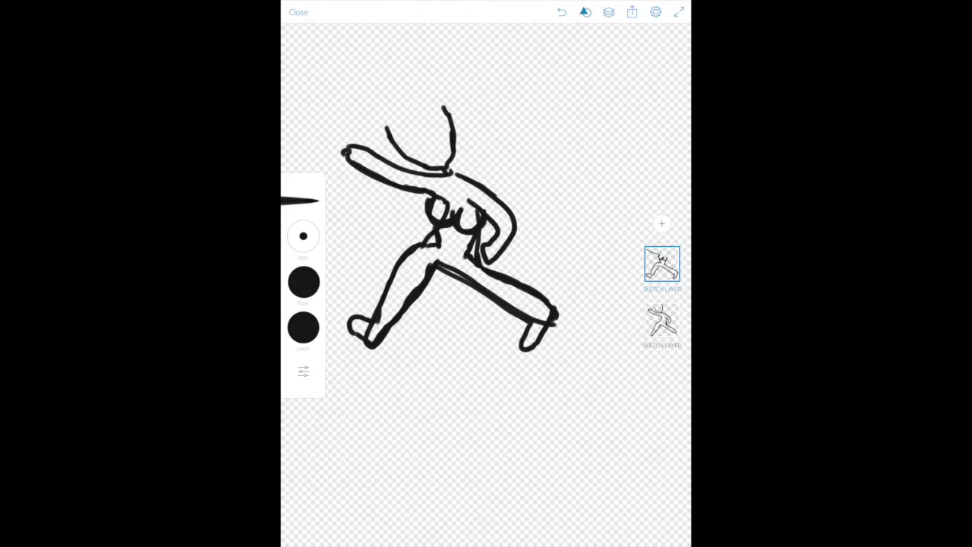
mouse_move(353, 152)
left_mouse_down()
mouse_move(485, 196)
mouse_move(509, 237)
mouse_move(492, 252)
mouse_move(495, 219)
left_mouse_up()
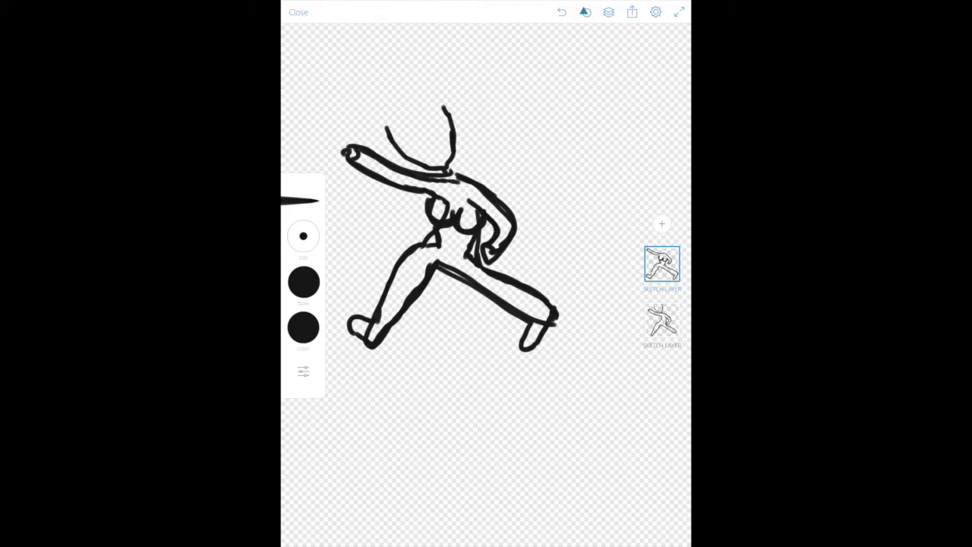
left_click(662, 319)
Fill in the left hand circle on the outline layer, undoing one stray stroke
left_click(661, 319)
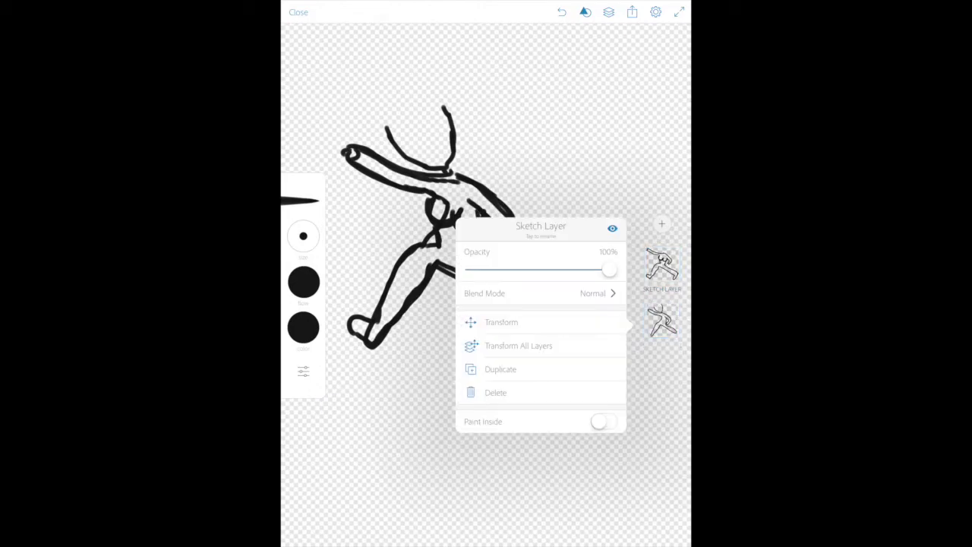
left_click(662, 320)
left_click(662, 320)
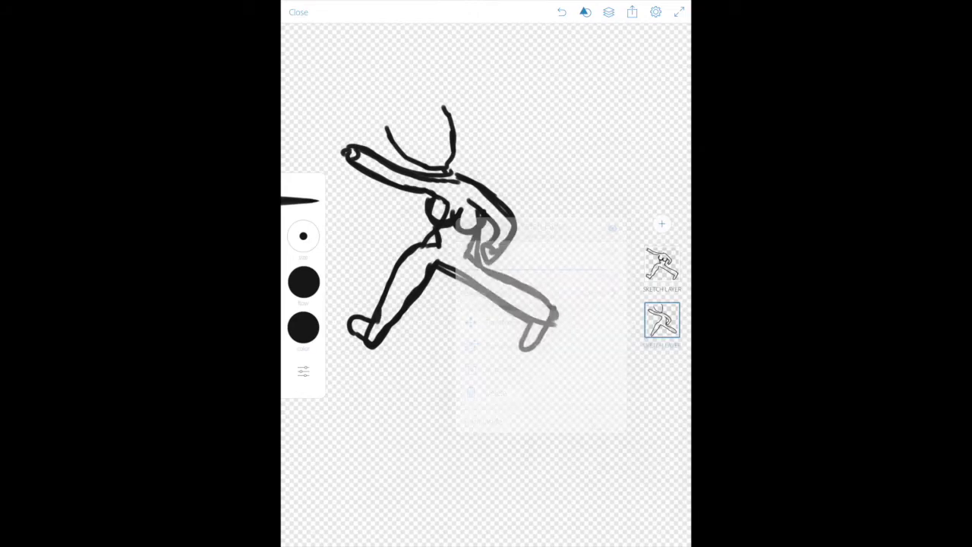
left_click_drag(369, 150, 375, 140)
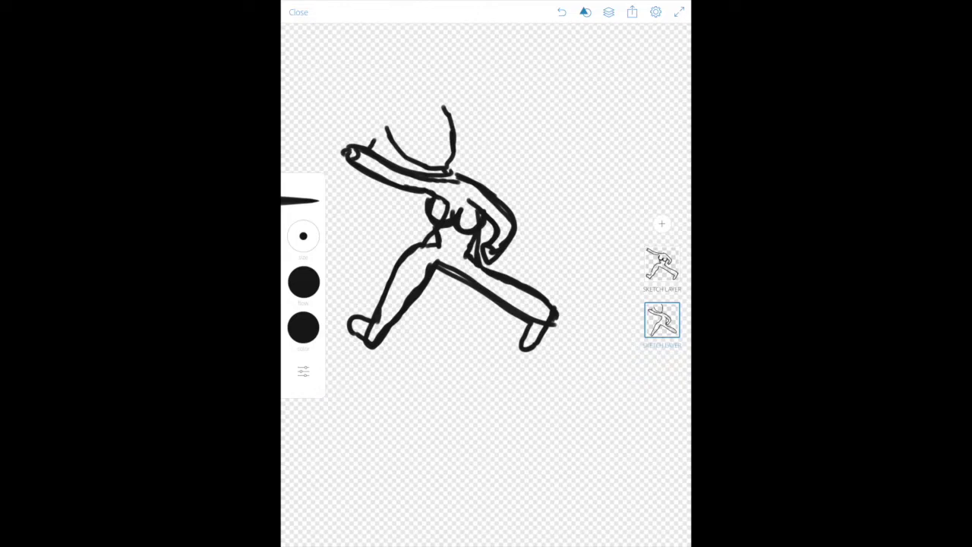
left_click(561, 12)
mouse_move(350, 144)
left_mouse_down()
mouse_move(340, 158)
mouse_move(355, 155)
left_mouse_up()
On a third sketch layer, outline the long flowing hair with spiky strokes on top
left_click(661, 223)
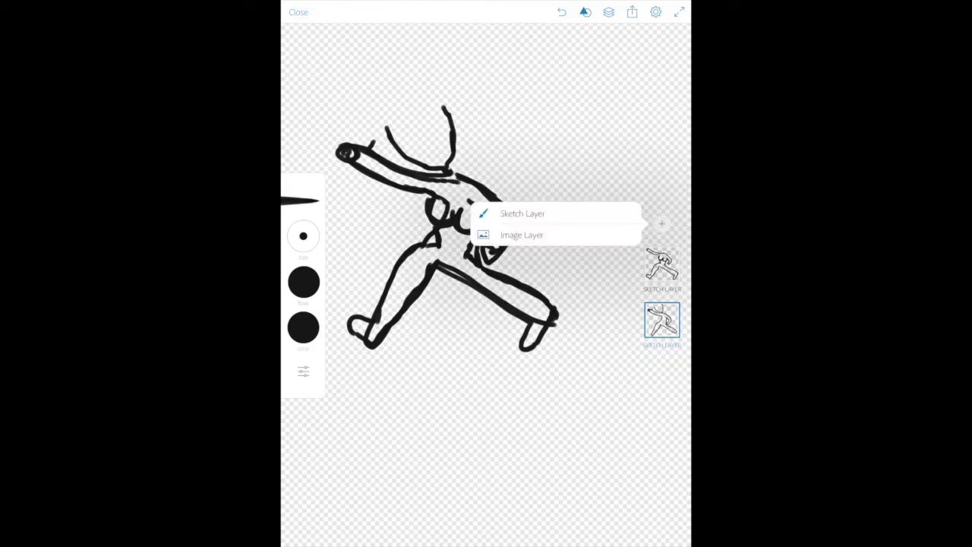
left_click(522, 213)
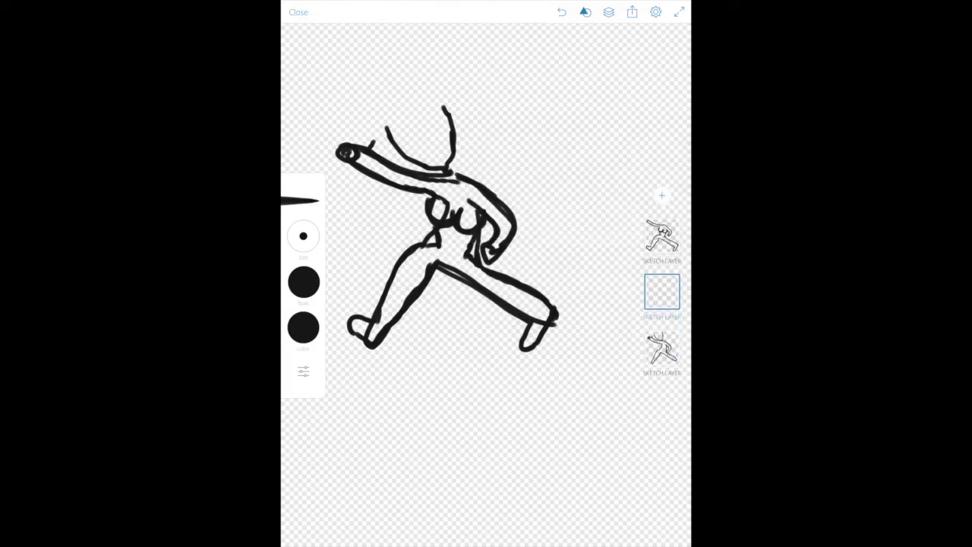
mouse_move(385, 128)
left_mouse_down()
mouse_move(392, 161)
mouse_move(424, 206)
left_mouse_up()
mouse_move(486, 189)
left_mouse_down()
mouse_move(515, 187)
mouse_move(486, 142)
mouse_move(497, 184)
left_mouse_up()
mouse_move(491, 144)
left_mouse_down()
mouse_move(440, 104)
mouse_move(384, 129)
mouse_move(397, 111)
left_mouse_up()
mouse_move(398, 111)
left_mouse_down()
mouse_move(404, 134)
mouse_move(399, 98)
mouse_move(426, 114)
mouse_move(437, 108)
mouse_move(401, 130)
mouse_move(398, 115)
mouse_move(448, 114)
left_mouse_up()
Hatch the hair with dark diagonal strokes across the top, right side and top left
mouse_move(395, 101)
left_mouse_down()
mouse_move(459, 95)
mouse_move(437, 103)
mouse_move(422, 93)
left_mouse_up()
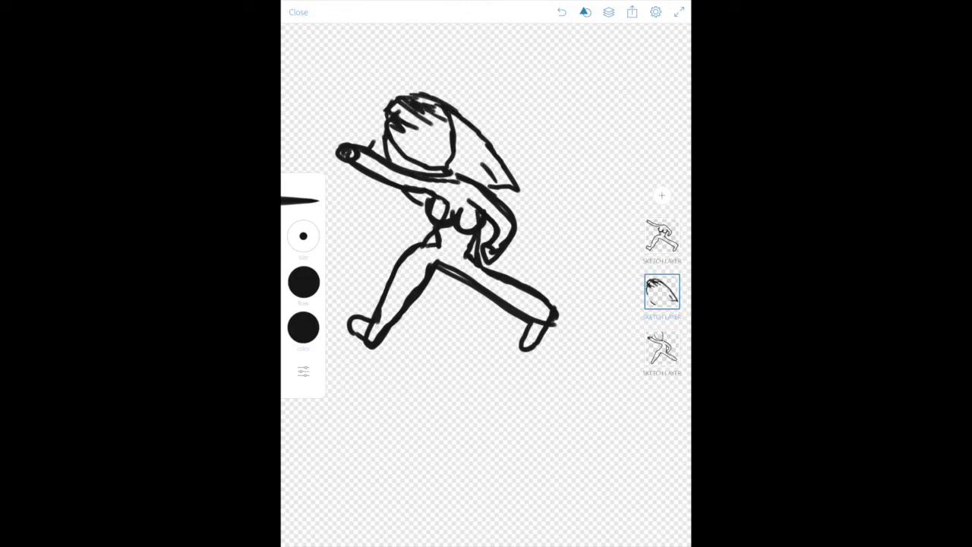
mouse_move(461, 127)
left_mouse_down()
mouse_move(486, 164)
mouse_move(482, 176)
left_mouse_up()
left_click_drag(400, 154, 406, 163)
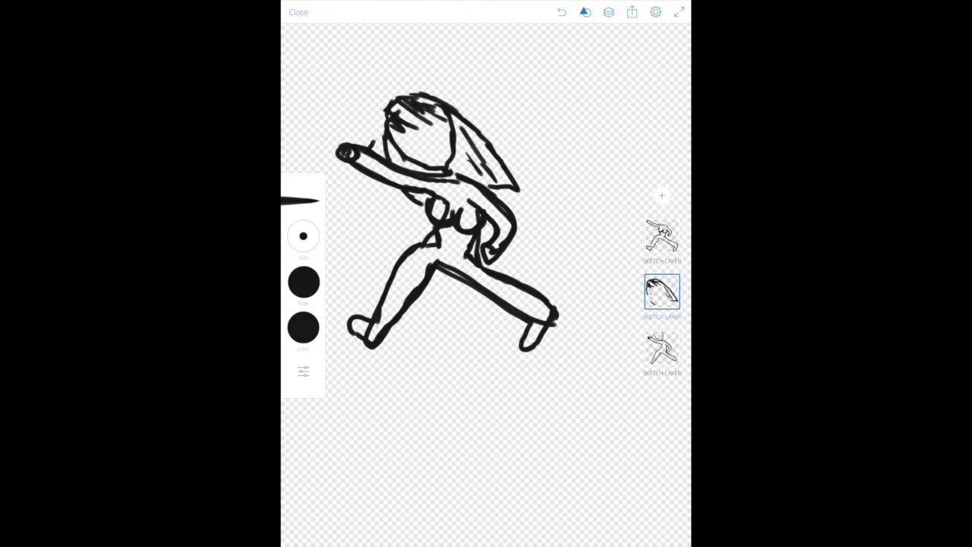
mouse_move(457, 135)
left_mouse_down()
mouse_move(474, 170)
mouse_move(504, 176)
mouse_move(497, 183)
left_mouse_up()
left_click_drag(460, 155, 469, 161)
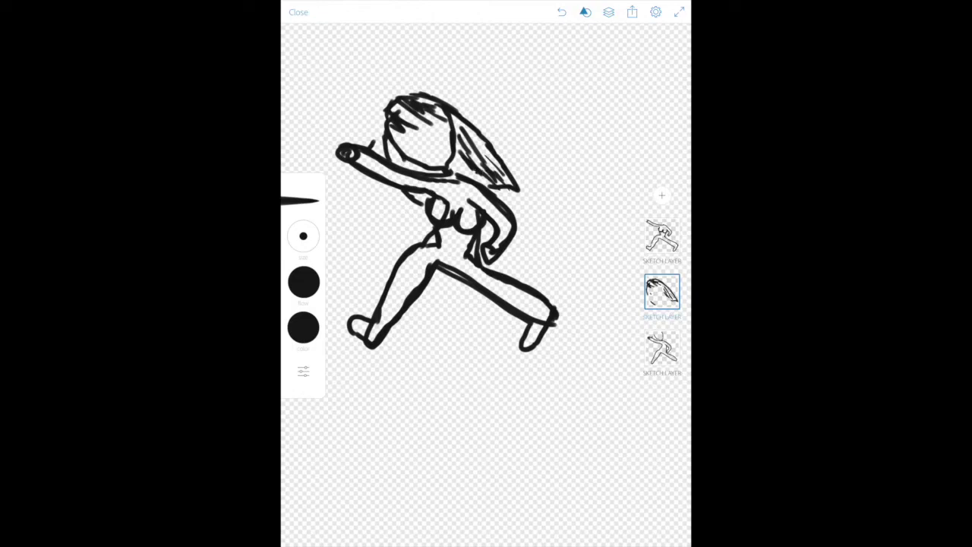
left_click_drag(452, 118, 466, 132)
mouse_move(463, 132)
left_mouse_down()
mouse_move(478, 150)
mouse_move(472, 175)
left_mouse_up()
mouse_move(401, 111)
left_mouse_down()
mouse_move(421, 123)
mouse_move(418, 138)
left_mouse_up()
mouse_move(409, 126)
left_mouse_down()
mouse_move(436, 131)
mouse_move(448, 120)
mouse_move(437, 108)
left_mouse_up()
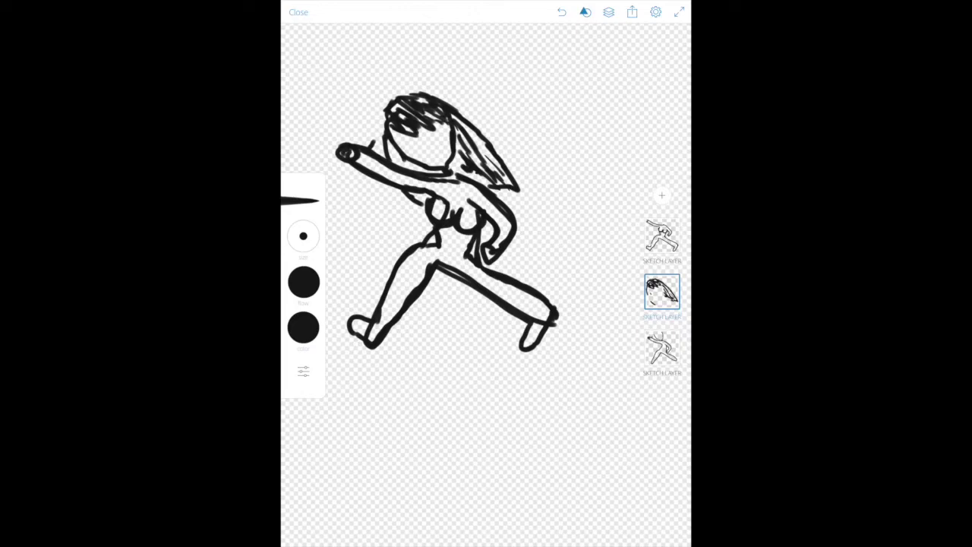
left_click(661, 195)
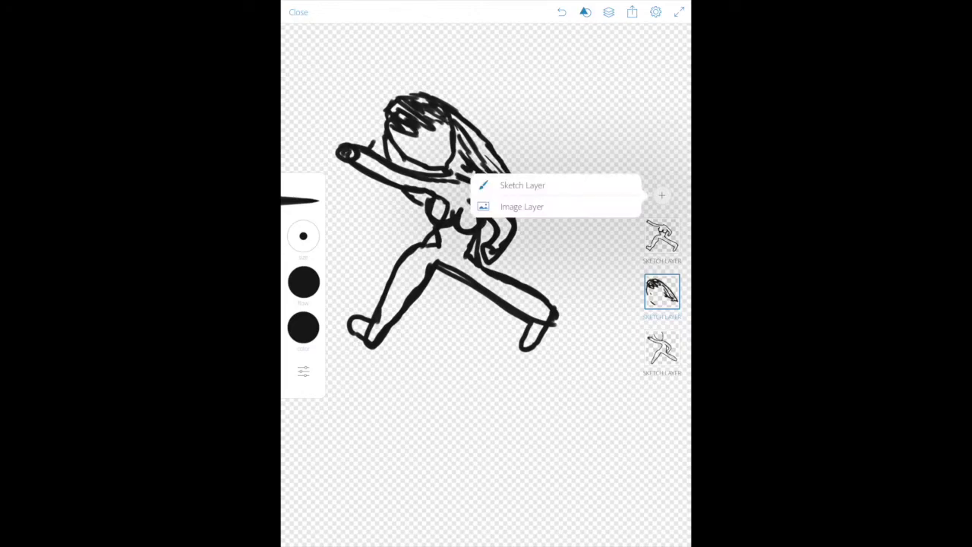
On a fourth sketch layer, draw two round eyes and a small dark mouth
left_click(522, 186)
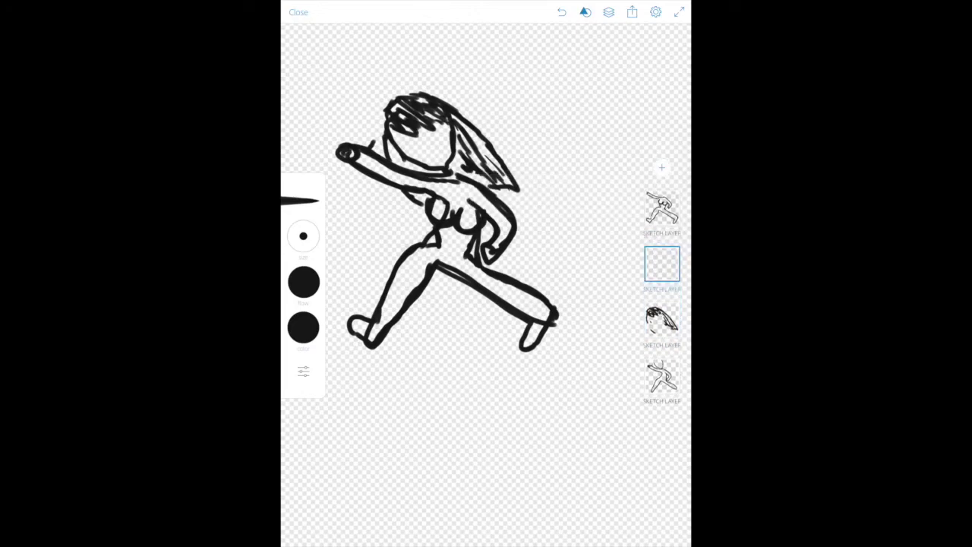
mouse_move(399, 146)
left_mouse_down()
mouse_move(448, 119)
mouse_move(415, 151)
mouse_move(427, 146)
mouse_move(423, 132)
mouse_move(448, 143)
mouse_move(437, 123)
left_mouse_up()
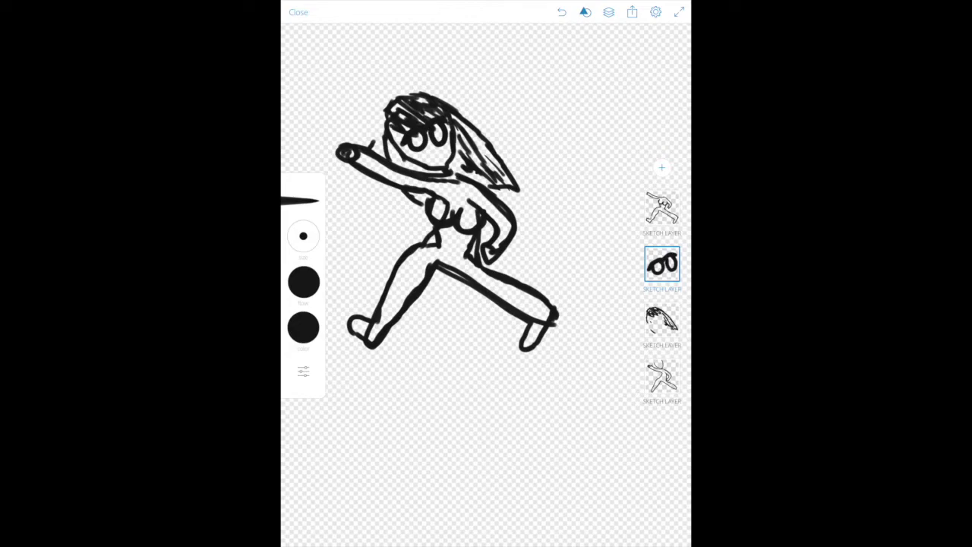
mouse_move(425, 153)
left_mouse_down()
mouse_move(442, 158)
mouse_move(422, 160)
mouse_move(441, 161)
left_mouse_up()
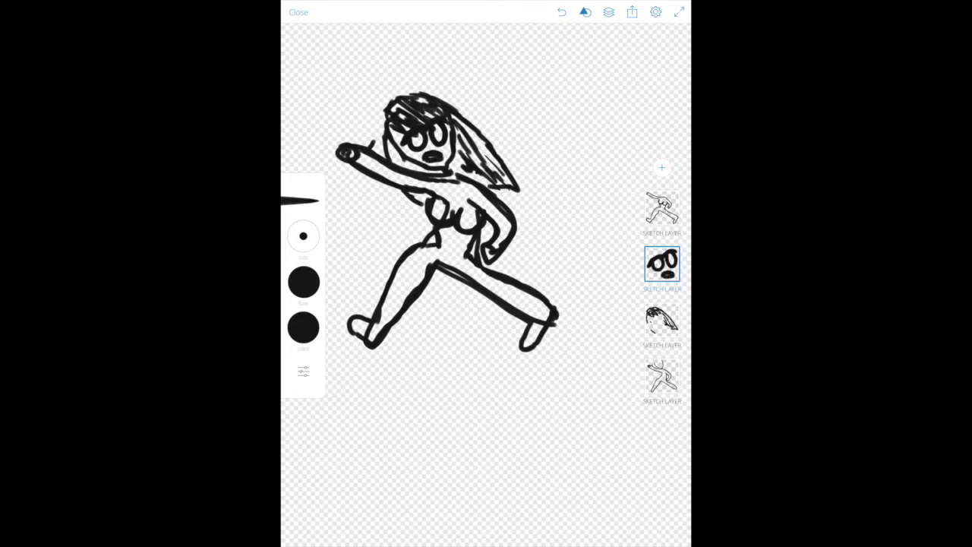
On a new sketch layer, paint the eyes dark blue
left_click(661, 167)
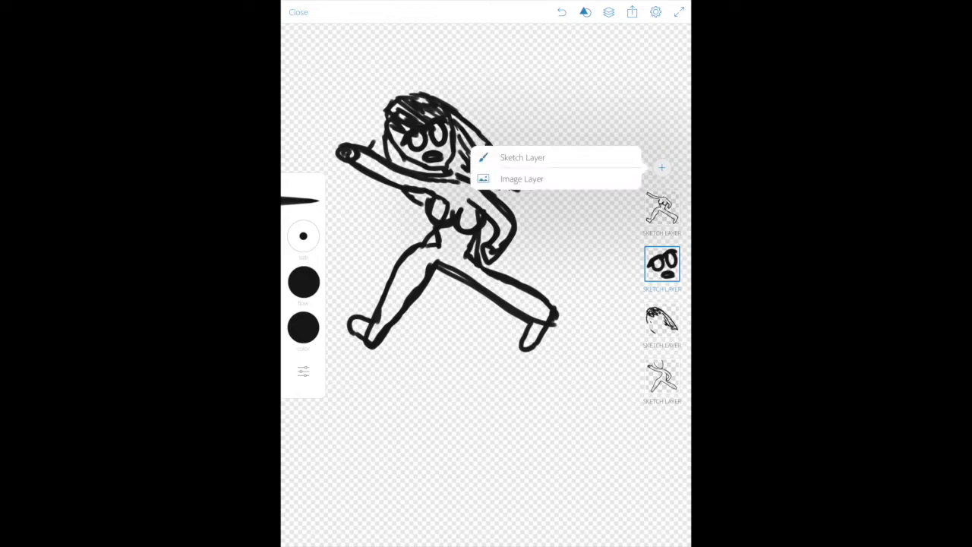
left_click(522, 157)
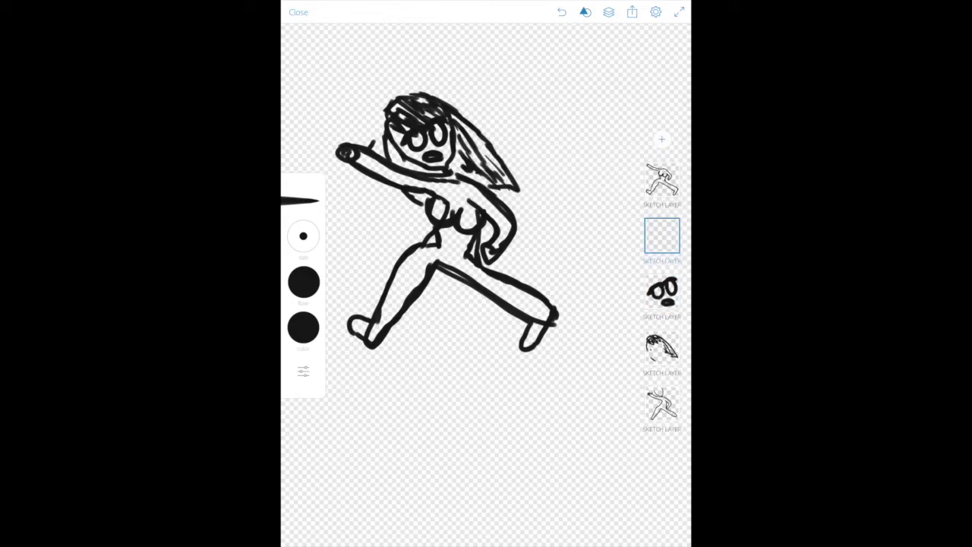
left_click(303, 327)
left_click(384, 342)
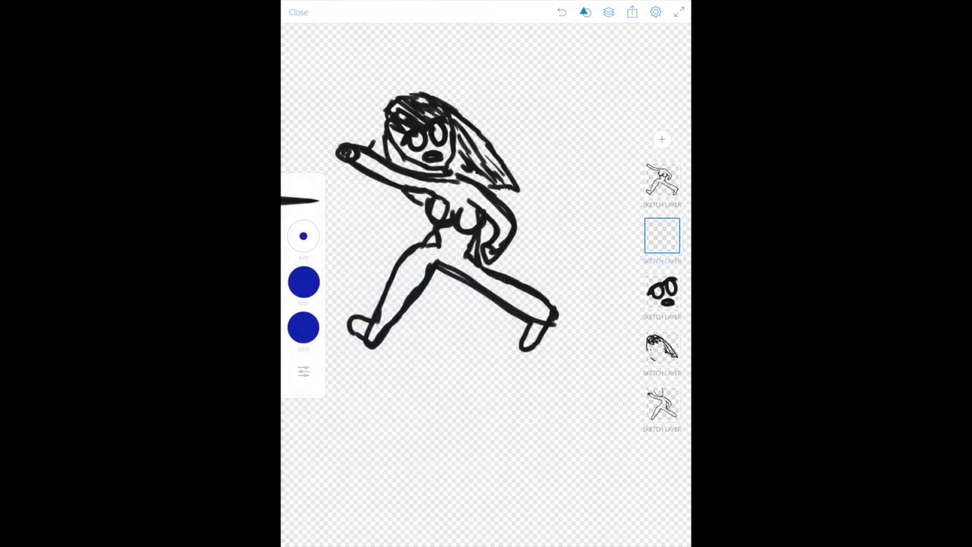
mouse_move(416, 138)
left_mouse_down()
mouse_move(437, 140)
mouse_move(440, 131)
left_mouse_up()
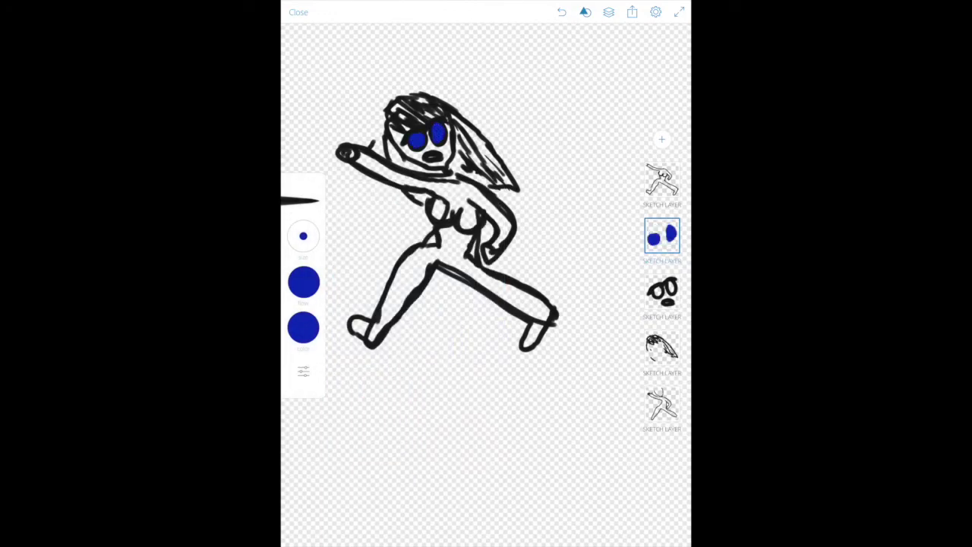
Paint the hair yellow, including its lower right, left side, and the neck under the chin
left_click(303, 327)
scroll(418, 349, "down", 2)
scroll(419, 349, "down", 2)
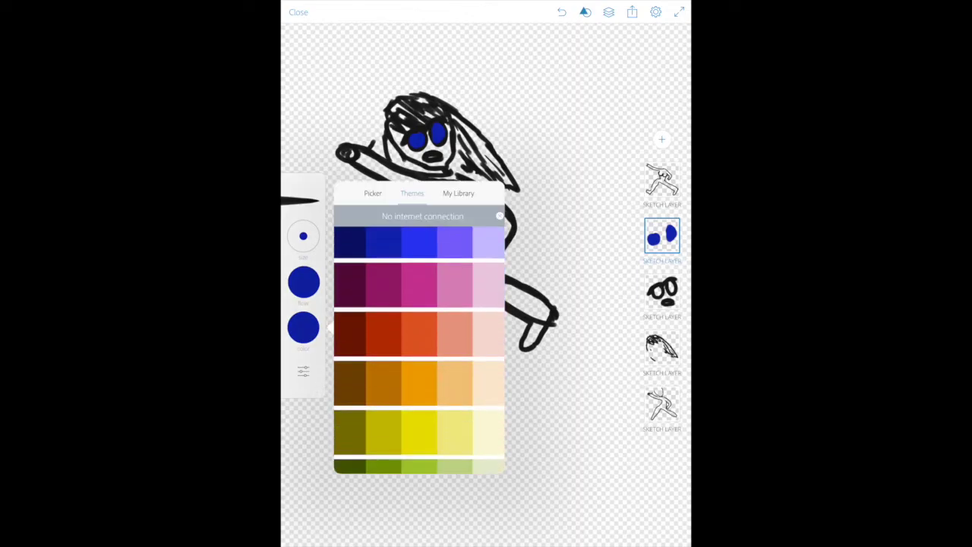
scroll(418, 350, "down", 3)
scroll(419, 350, "down", 2)
left_click(419, 305)
left_click(302, 327)
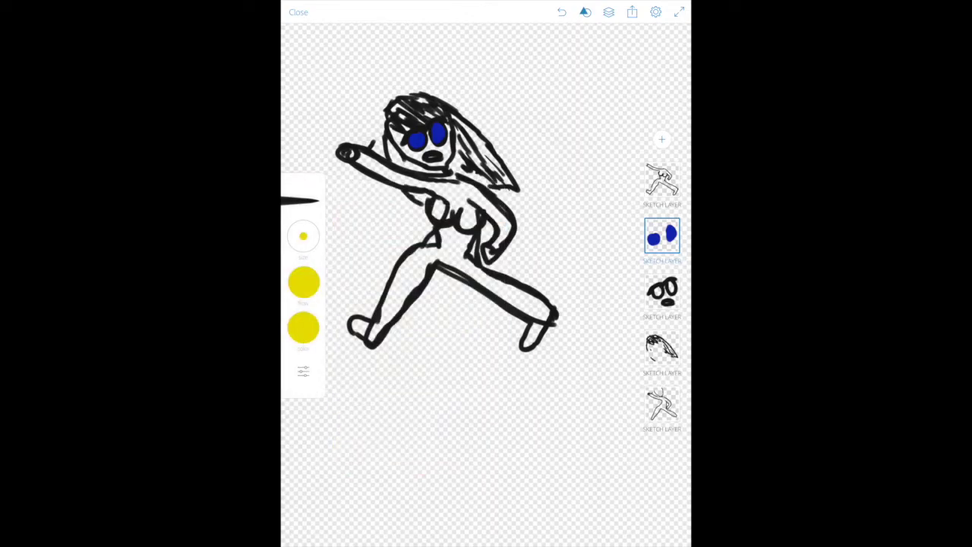
mouse_move(389, 126)
left_mouse_down()
mouse_move(412, 123)
mouse_move(404, 109)
mouse_move(425, 125)
mouse_move(414, 102)
mouse_move(445, 102)
mouse_move(428, 97)
mouse_move(511, 178)
left_mouse_up()
mouse_move(453, 164)
left_mouse_down()
mouse_move(476, 181)
mouse_move(510, 182)
mouse_move(462, 126)
mouse_move(462, 175)
mouse_move(486, 143)
mouse_move(487, 187)
left_mouse_up()
mouse_move(390, 141)
left_mouse_down()
mouse_move(401, 158)
mouse_move(389, 153)
left_mouse_up()
mouse_move(395, 159)
left_mouse_down()
mouse_move(437, 170)
mouse_move(390, 140)
left_mouse_up()
mouse_move(423, 173)
left_mouse_down()
mouse_move(439, 176)
mouse_move(412, 200)
mouse_move(427, 199)
left_mouse_up()
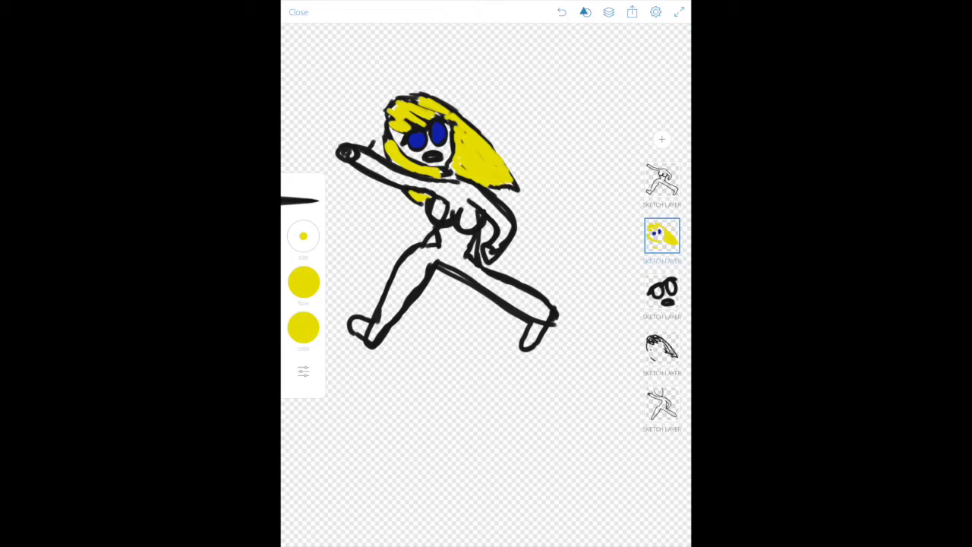
Show the brush types list and select the bottom, then the top layer
left_click(303, 327)
left_click(300, 199)
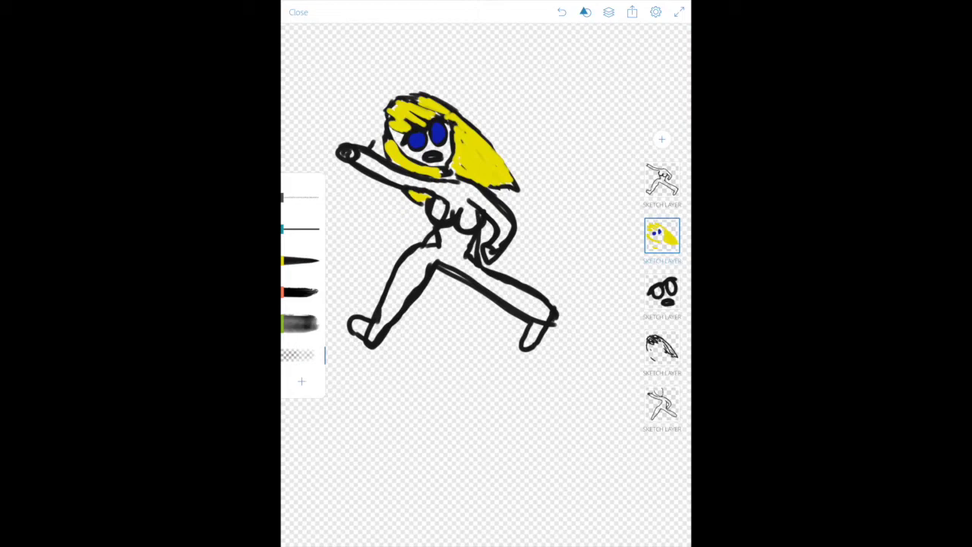
left_click(661, 404)
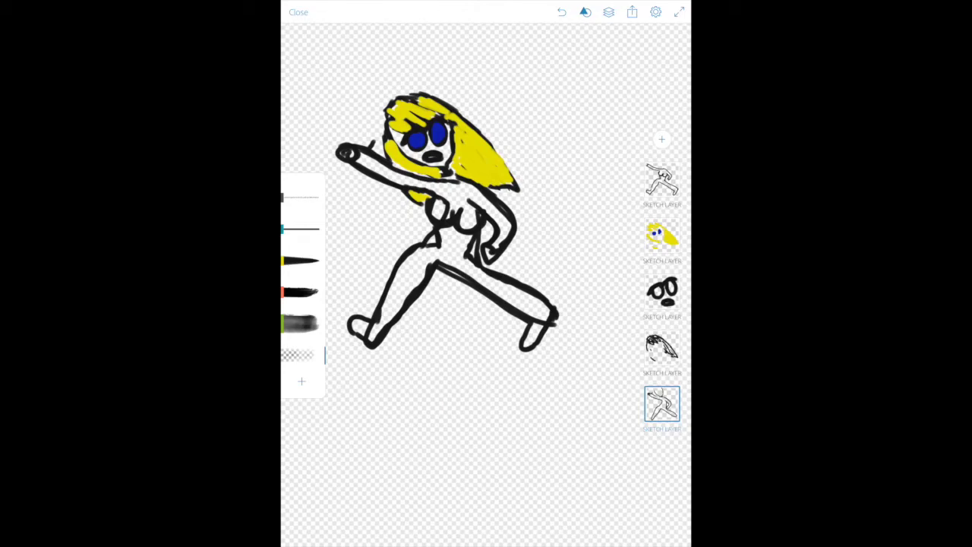
left_click(661, 180)
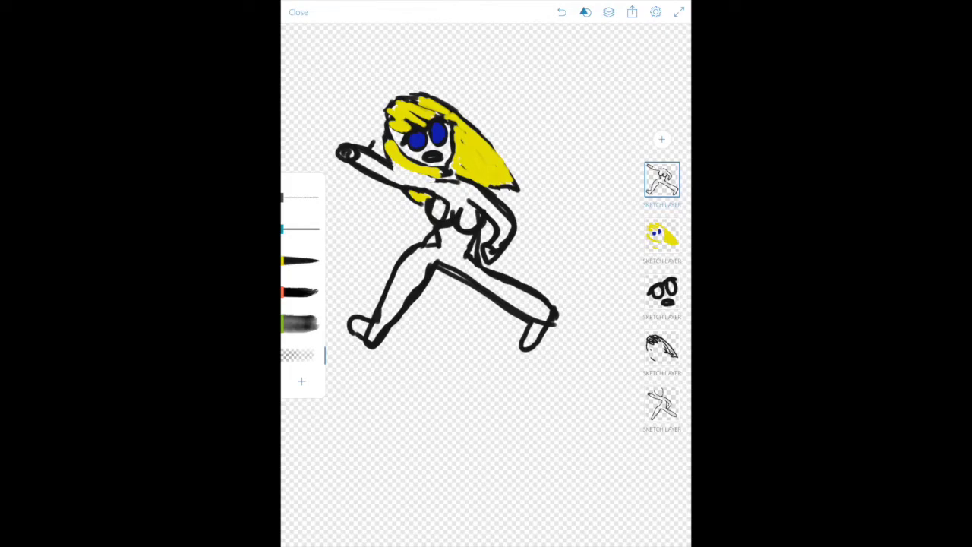
With the yellow brush on the hair layer, extend the yellow hair down toward the shoulder
left_click(300, 260)
left_click(661, 236)
left_click(300, 260)
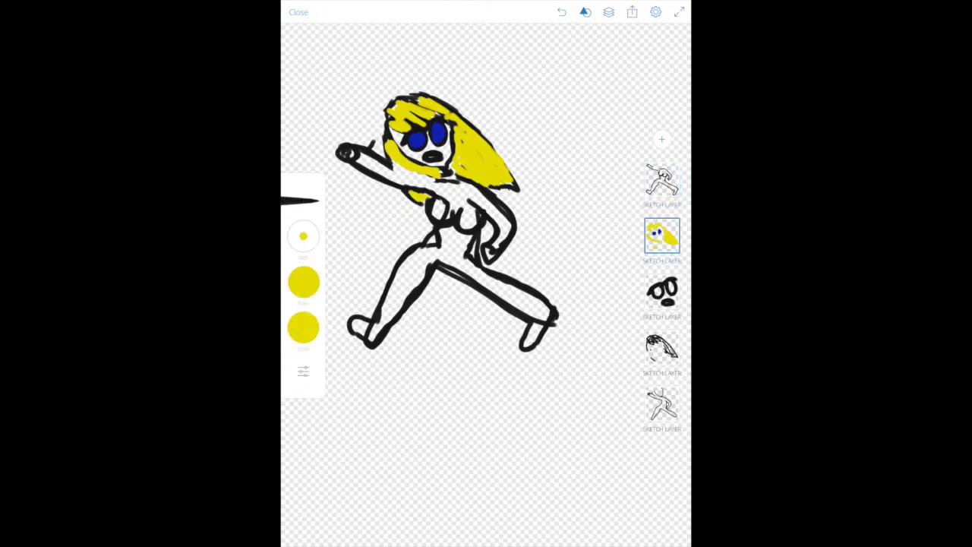
left_click(303, 327)
left_click_drag(401, 176, 430, 182)
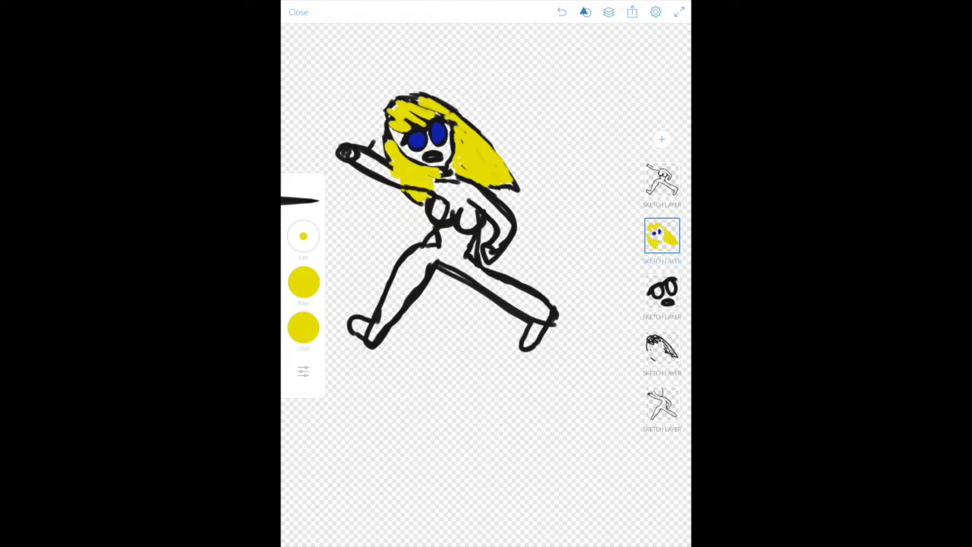
Erase a stray patch of yellow below the hair, then return to the hair layers
left_click(662, 179)
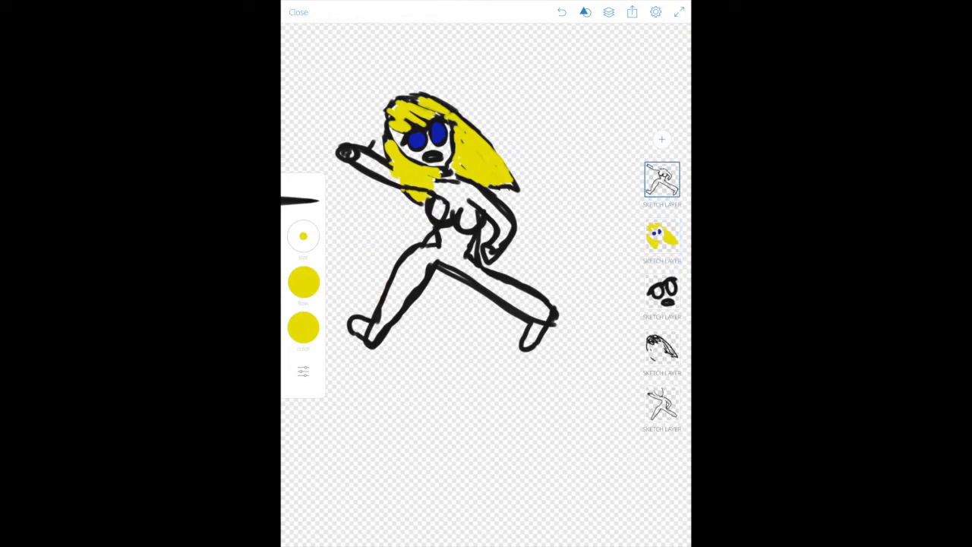
left_click(303, 327)
left_click(300, 200)
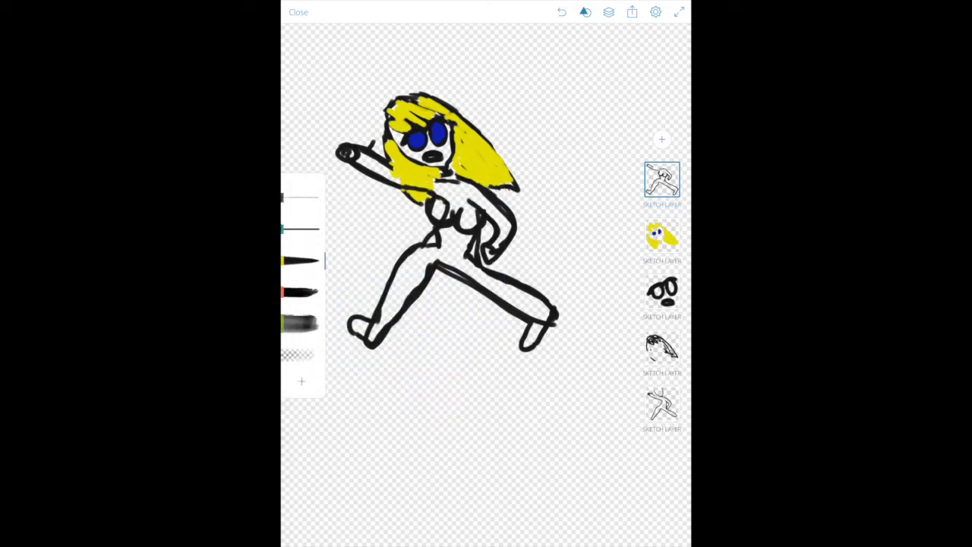
left_click(298, 354)
left_click_drag(418, 190, 427, 190)
left_click(662, 235)
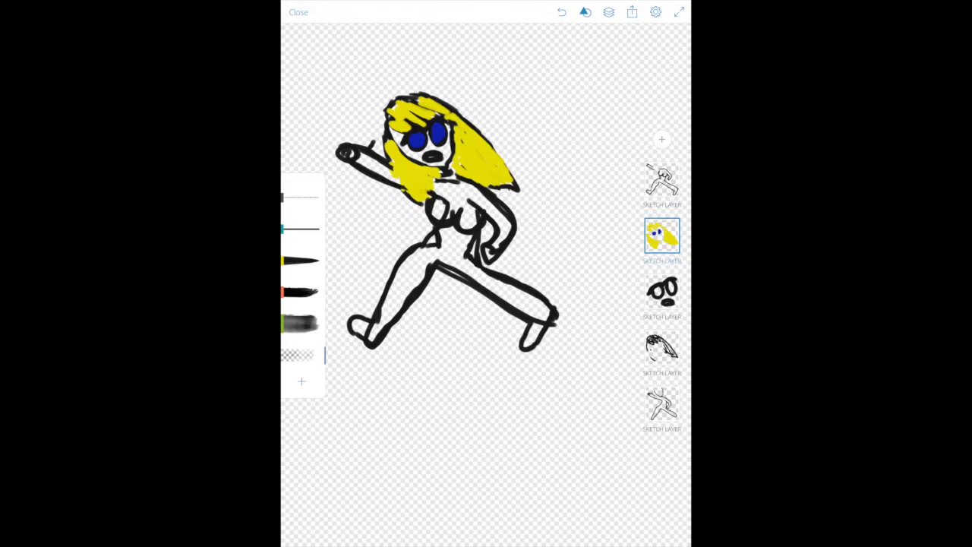
left_click(661, 348)
Ink black lines along the hair's lower edge on the hair sketch layer
left_click(300, 260)
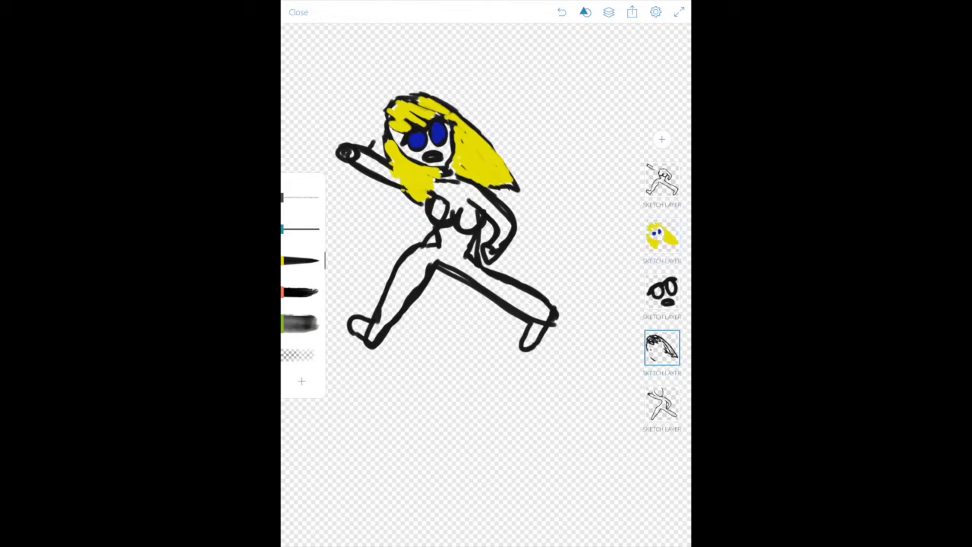
left_click(300, 261)
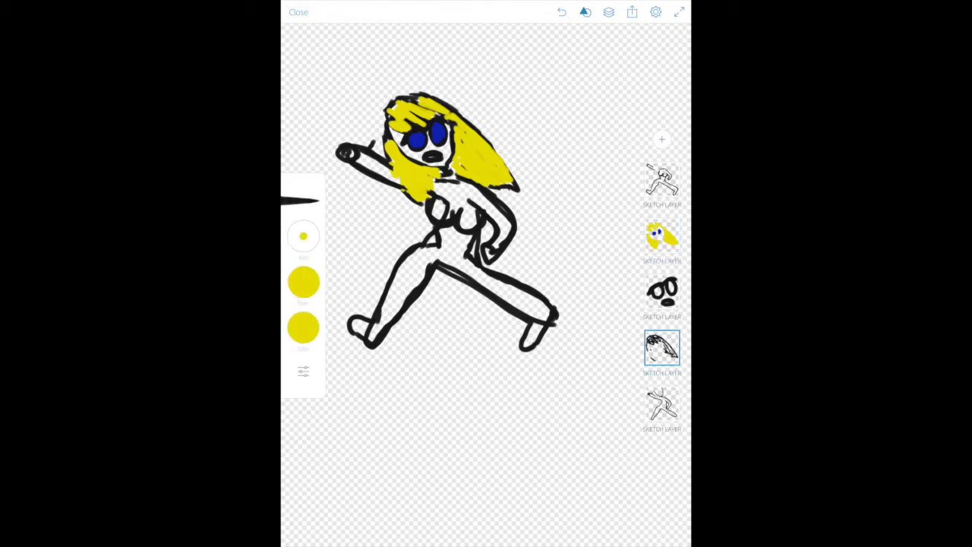
left_click(303, 326)
left_click(350, 245)
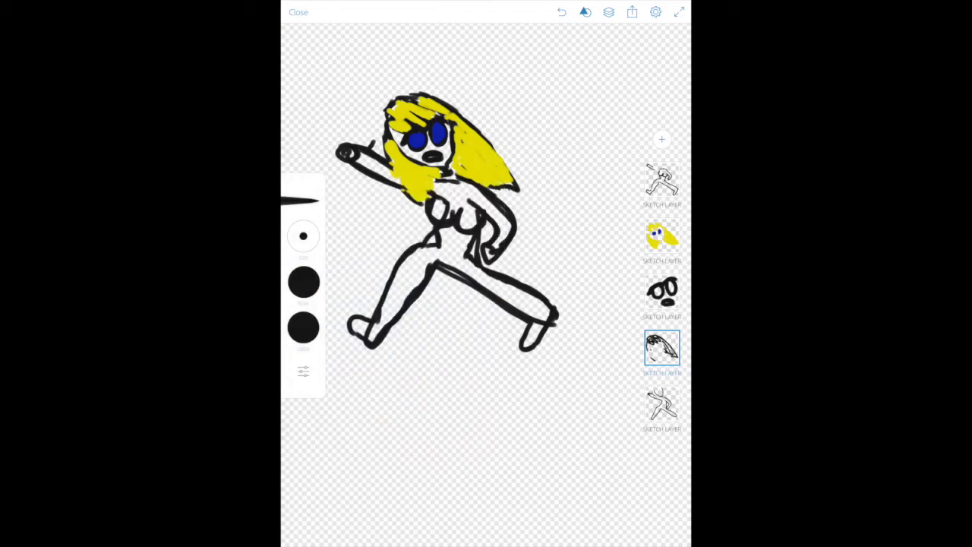
left_click_drag(389, 170, 401, 185)
On the eyes layer, paint the raised arm, shoulders and chest red-orange
left_click(662, 291)
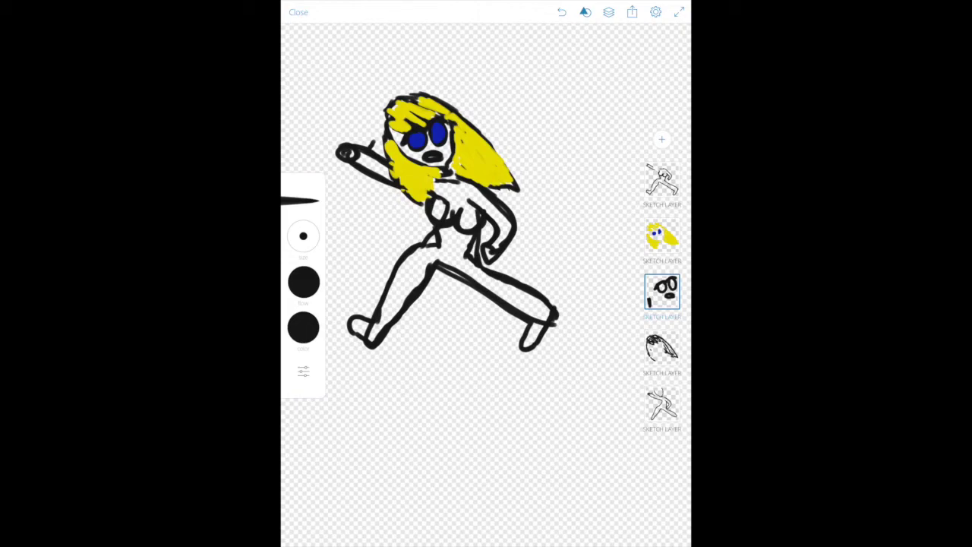
left_click(303, 327)
scroll(418, 350, "down", 2)
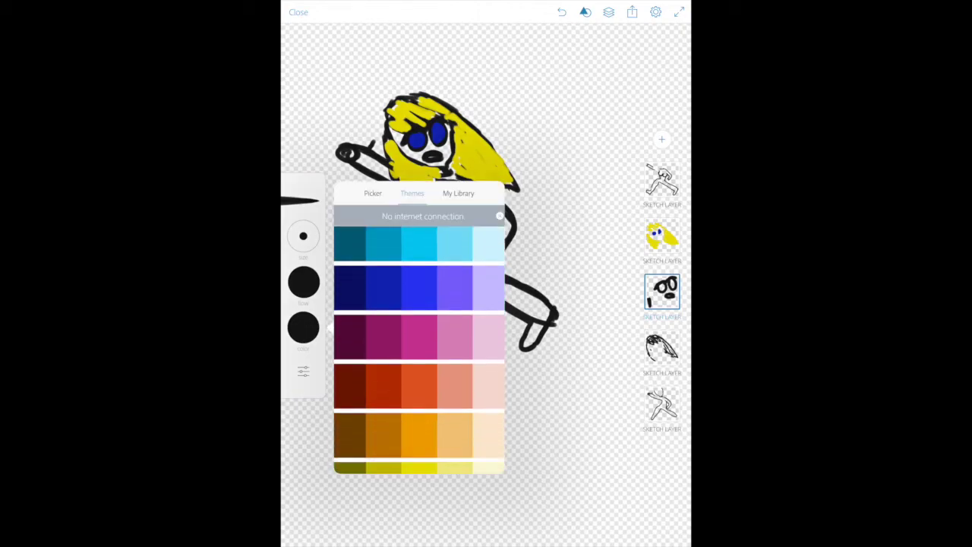
scroll(418, 349, "down", 1)
left_click(383, 354)
mouse_move(384, 169)
left_mouse_down()
mouse_move(361, 155)
mouse_move(360, 165)
mouse_move(392, 178)
left_mouse_up()
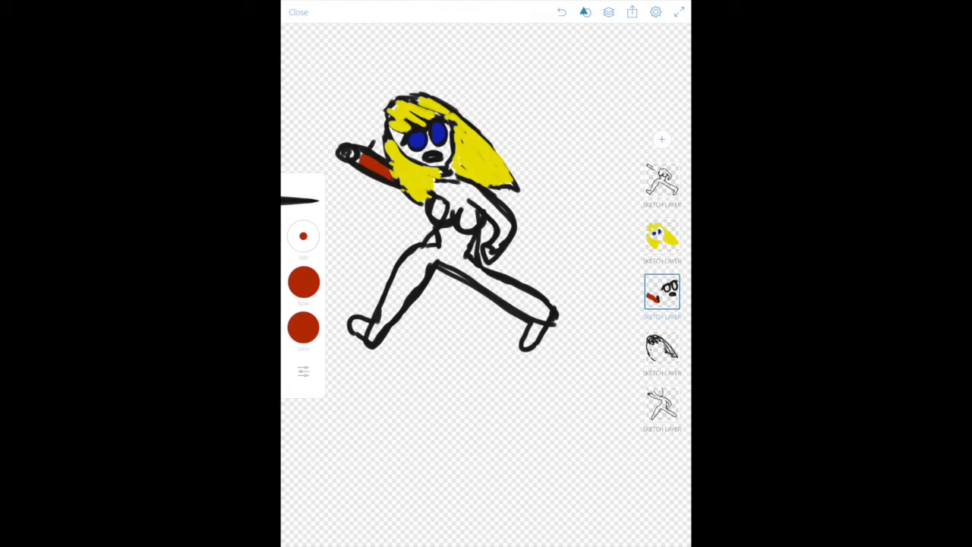
mouse_move(434, 182)
left_mouse_down()
mouse_move(495, 207)
mouse_move(505, 242)
mouse_move(495, 247)
mouse_move(504, 225)
mouse_move(487, 205)
mouse_move(457, 193)
mouse_move(486, 204)
mouse_move(436, 188)
mouse_move(450, 208)
left_mouse_up()
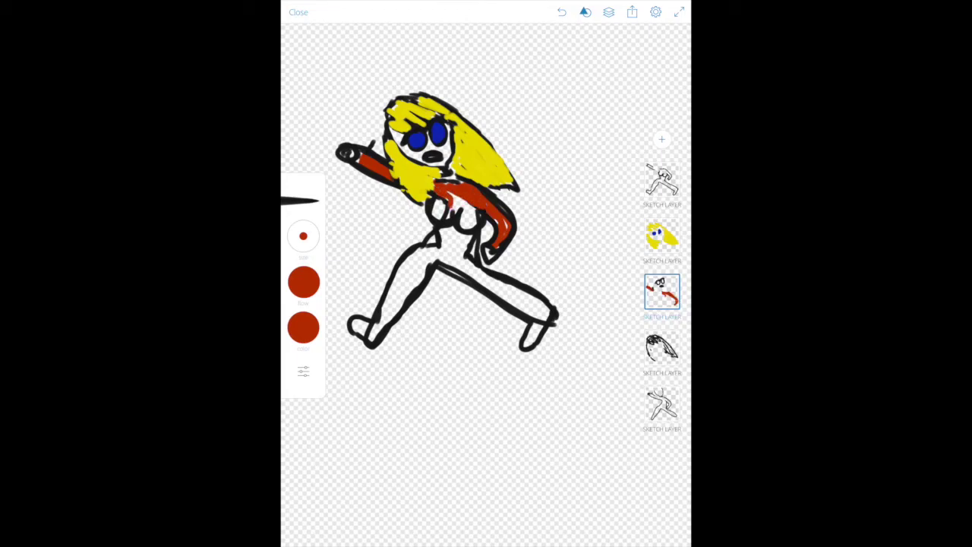
left_click(661, 404)
left_click(662, 404)
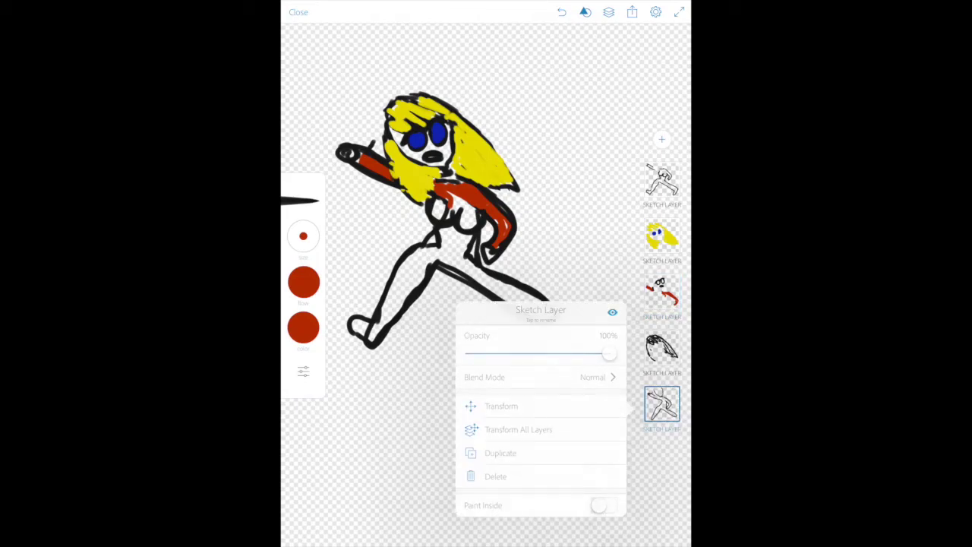
Delete the bottom sketch layer, then paint the torso, thighs and both legs red
left_click(662, 404)
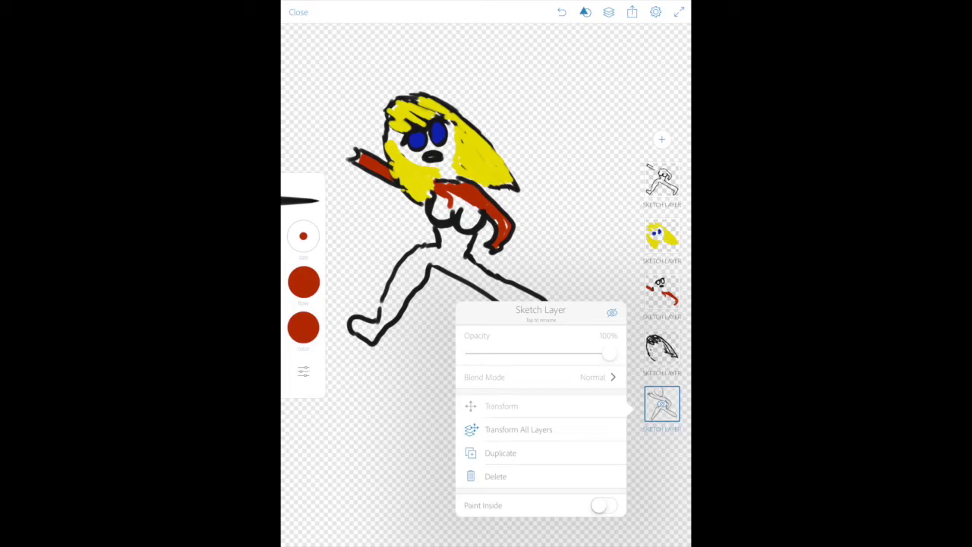
left_click(495, 476)
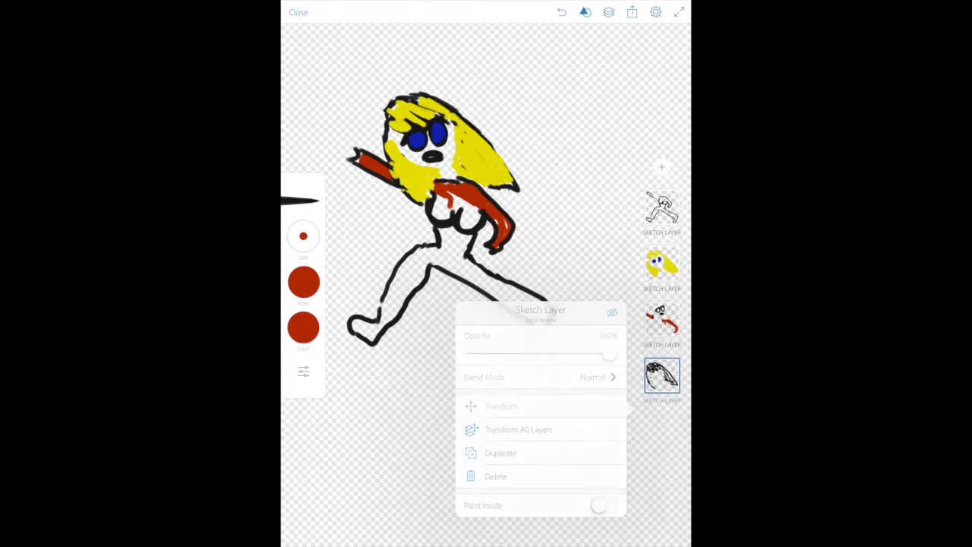
mouse_move(434, 196)
left_mouse_down()
mouse_move(442, 219)
mouse_move(474, 228)
mouse_move(471, 214)
mouse_move(443, 234)
mouse_move(448, 246)
mouse_move(470, 250)
mouse_move(469, 282)
mouse_move(486, 289)
left_mouse_up()
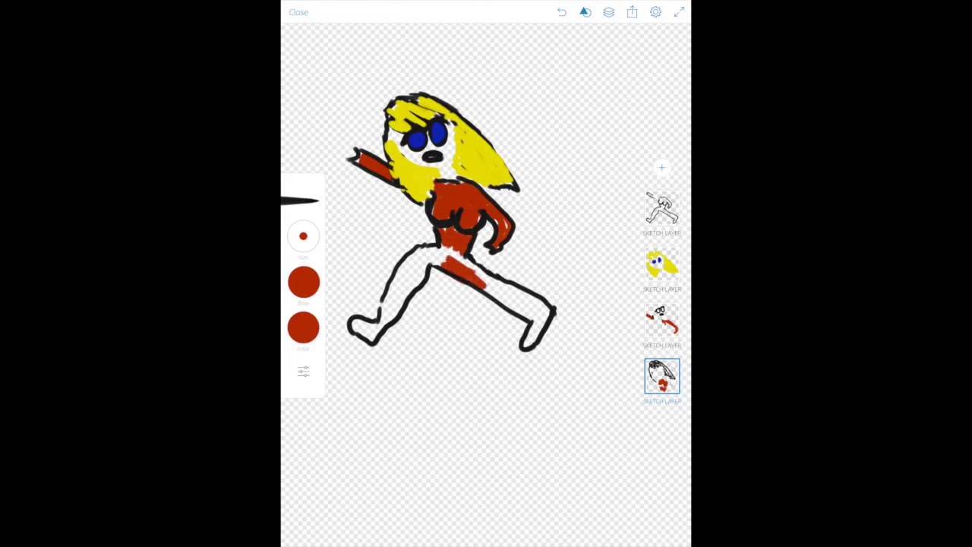
mouse_move(452, 251)
left_mouse_down()
mouse_move(536, 300)
mouse_move(543, 332)
mouse_move(525, 345)
mouse_move(541, 305)
mouse_move(491, 288)
mouse_move(522, 310)
mouse_move(537, 302)
left_mouse_up()
mouse_move(531, 338)
left_mouse_down()
mouse_move(531, 313)
mouse_move(518, 324)
mouse_move(527, 310)
left_mouse_up()
left_click_drag(498, 281, 449, 255)
mouse_move(456, 256)
left_mouse_down()
mouse_move(428, 246)
mouse_move(386, 303)
mouse_move(397, 319)
mouse_move(423, 275)
mouse_move(445, 260)
mouse_move(416, 258)
mouse_move(393, 308)
mouse_move(423, 272)
mouse_move(384, 325)
mouse_move(357, 322)
mouse_move(357, 331)
mouse_move(375, 338)
mouse_move(404, 311)
left_mouse_up()
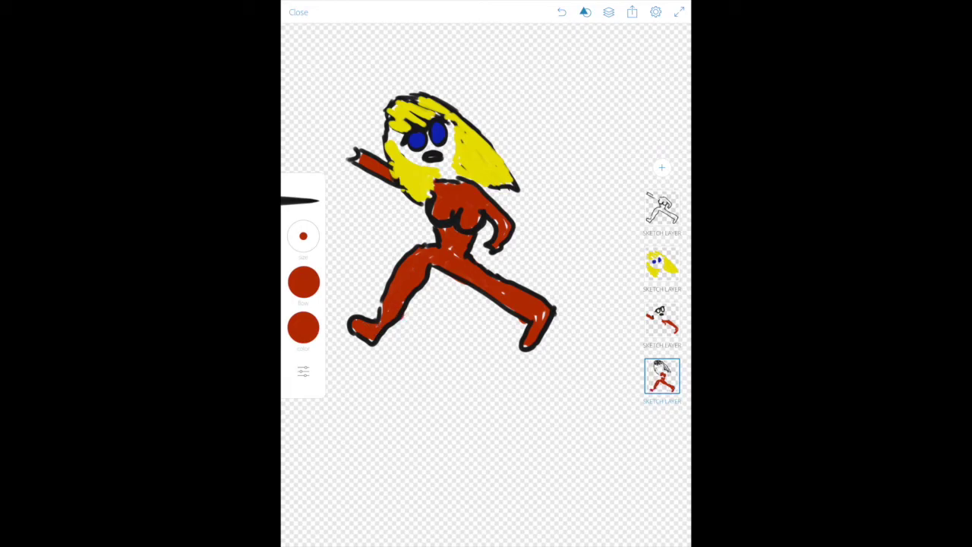
left_click(303, 327)
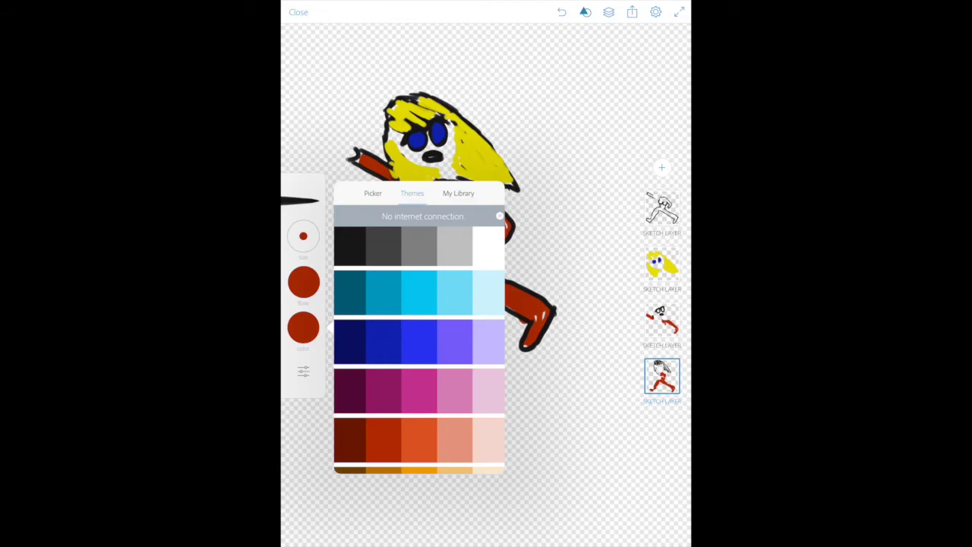
Shade the face with light pink
scroll(419, 349, "down", 2)
left_click(488, 326)
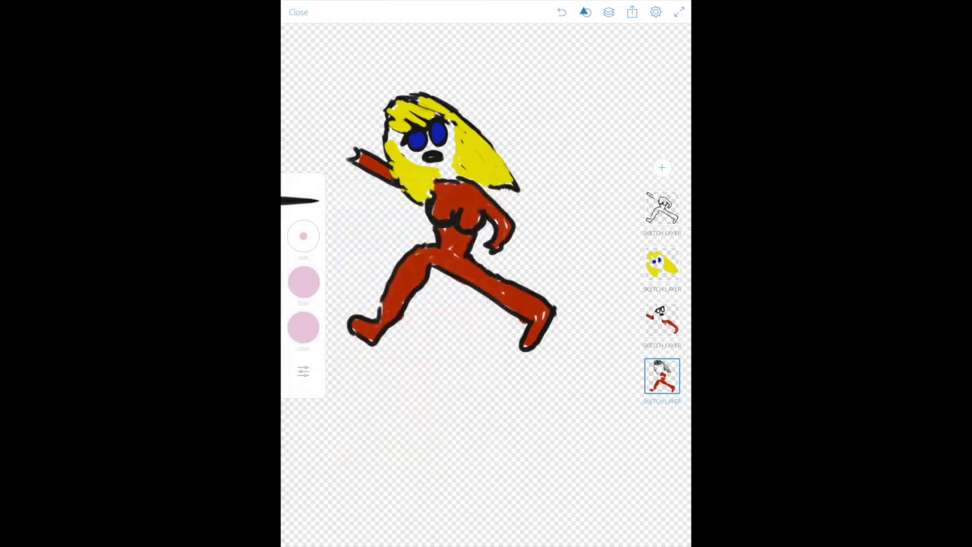
mouse_move(391, 133)
left_mouse_down()
mouse_move(402, 152)
mouse_move(447, 177)
mouse_move(455, 170)
mouse_move(454, 131)
mouse_move(450, 175)
mouse_move(436, 149)
mouse_move(420, 155)
left_mouse_up()
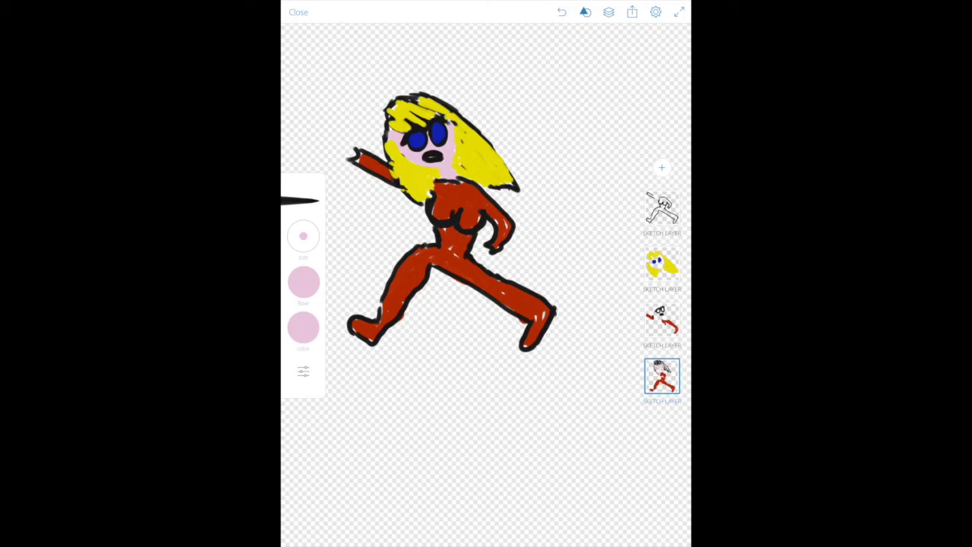
Ink the raised hand solid black
left_click(303, 326)
left_click(350, 247)
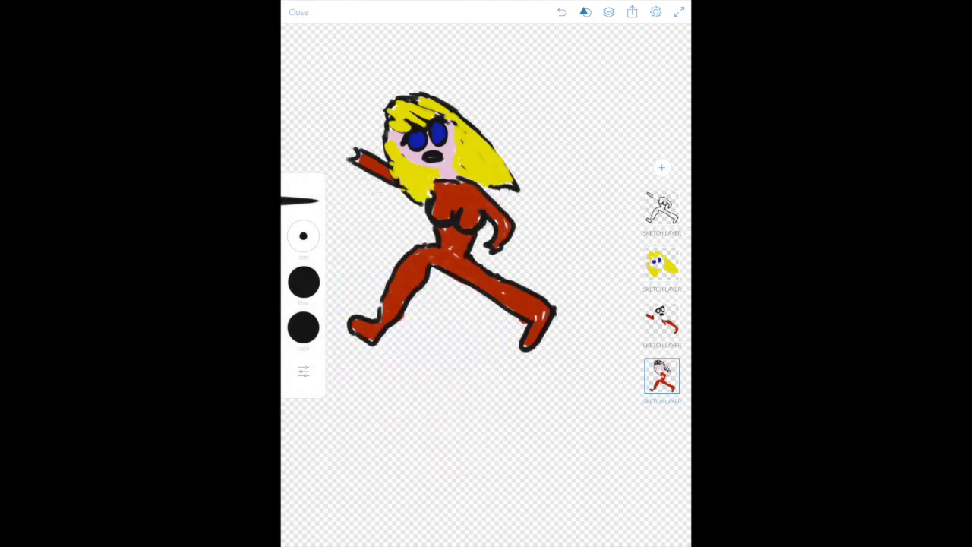
left_click_drag(357, 154, 367, 148)
left_click_drag(355, 152, 346, 165)
On a new sketch layer, paint blue accents on the suit's chest and neck
left_click(303, 327)
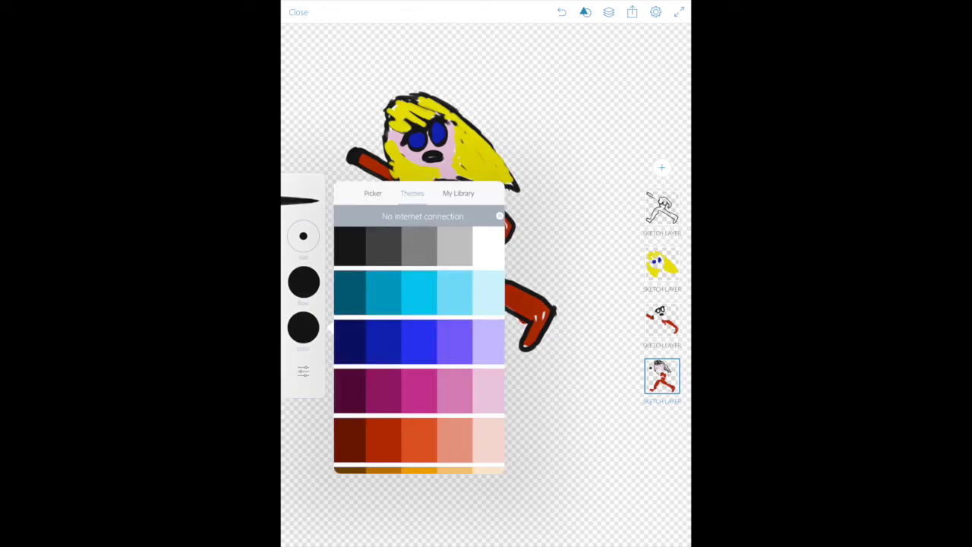
left_click(419, 341)
left_click(661, 167)
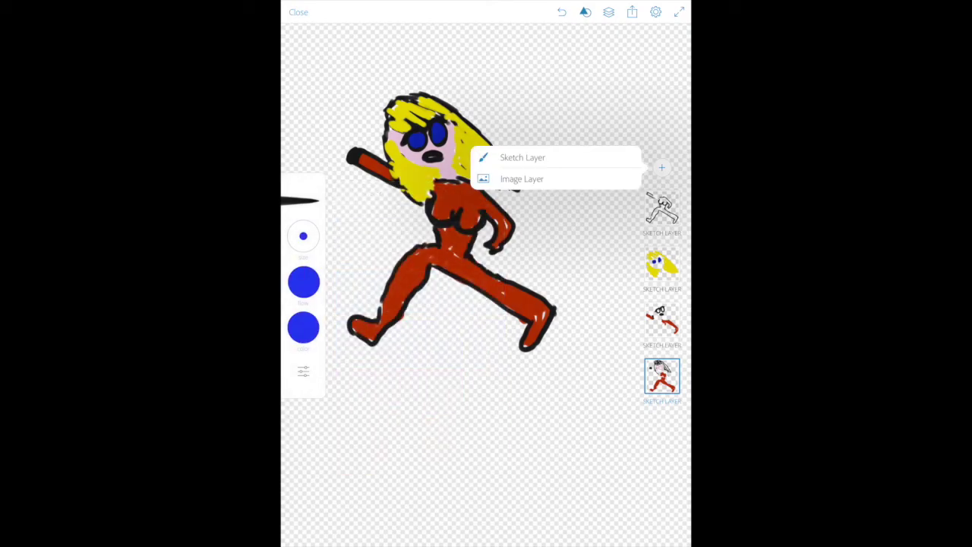
left_click(522, 158)
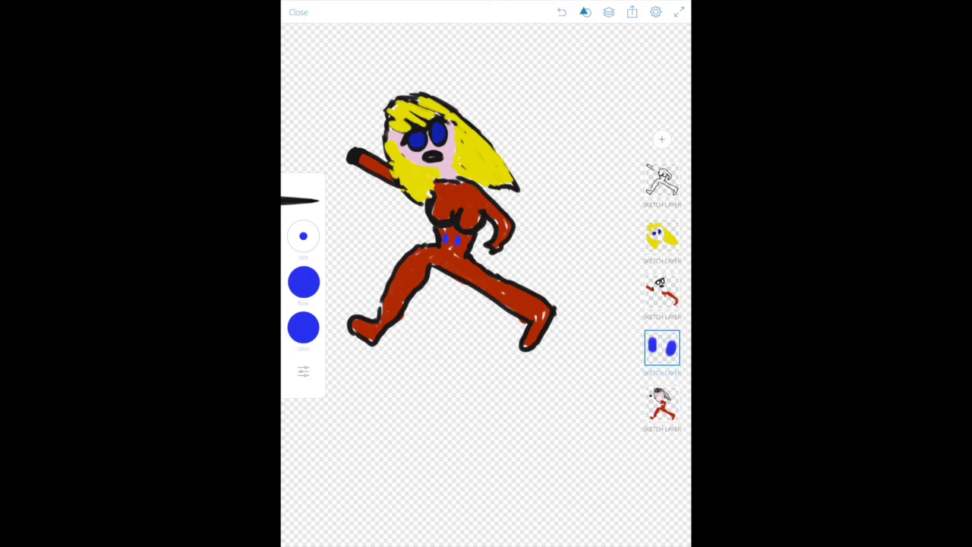
left_click_drag(445, 238, 457, 242)
left_click_drag(442, 178, 459, 179)
Switch the brush colour to yellow
left_click(303, 327)
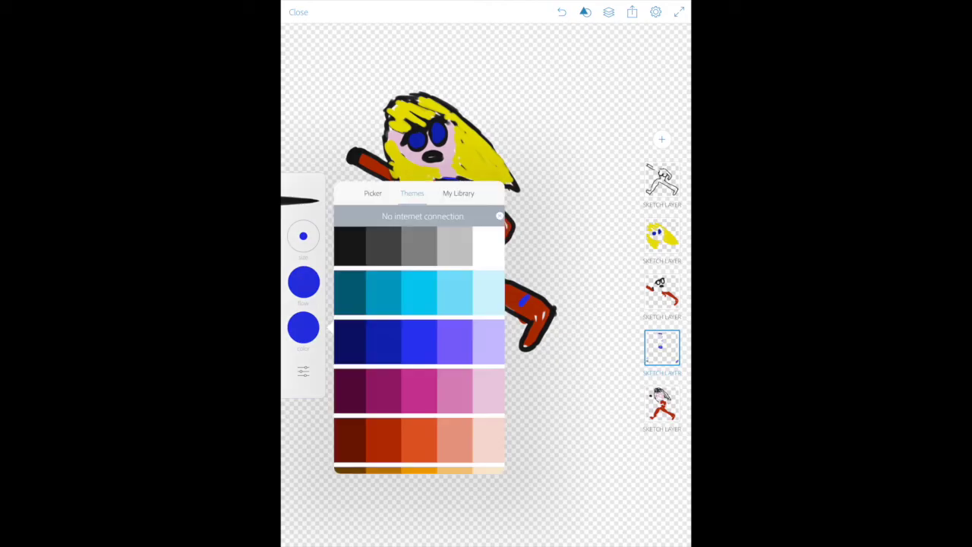
scroll(418, 350, "down", 5)
left_click(425, 425)
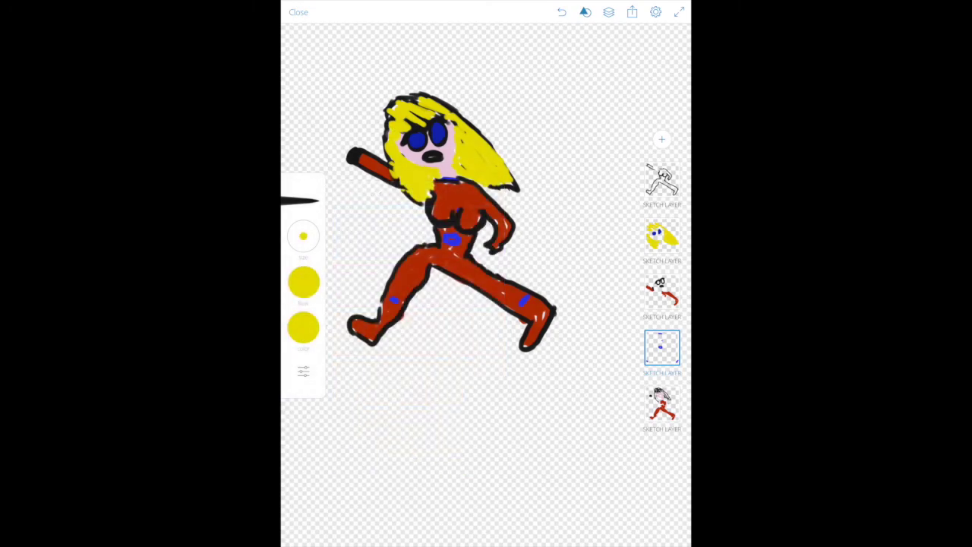
On the hair layer, streak darker yellow shading down both sides of the blonde hair
left_click(303, 326)
scroll(418, 350, "down", 3)
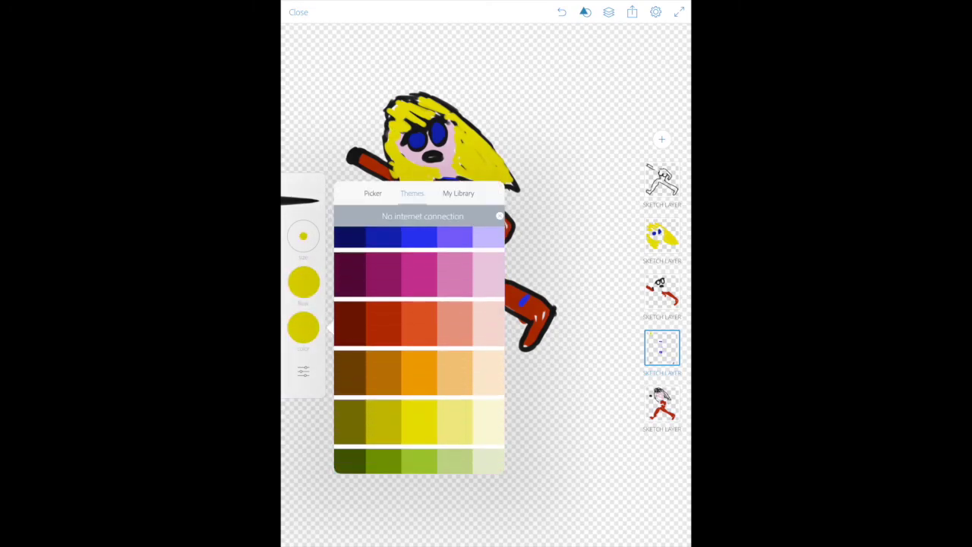
left_click(383, 421)
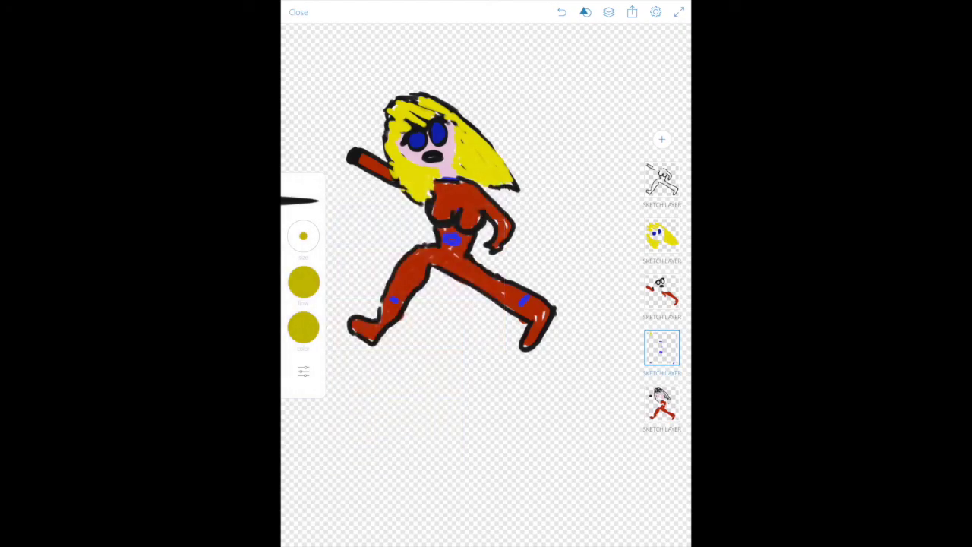
left_click(661, 235)
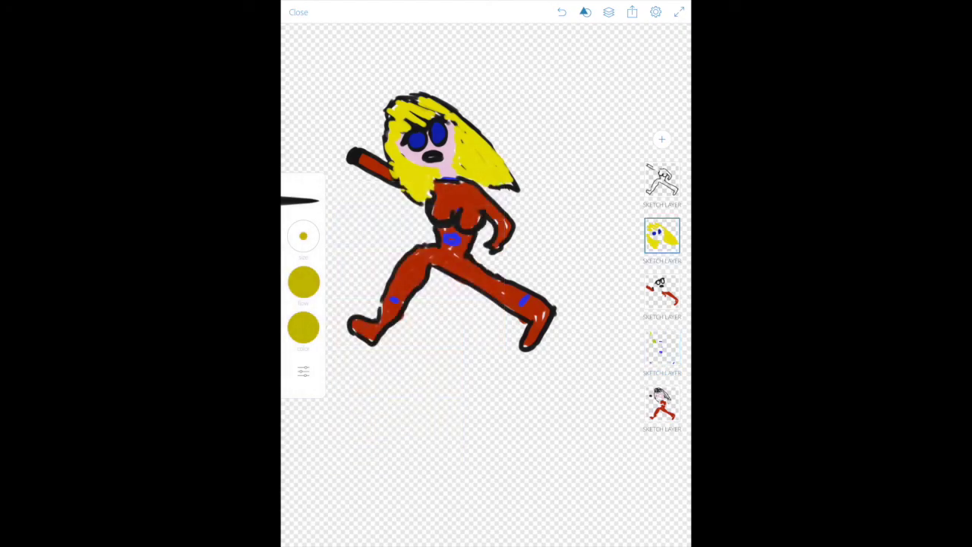
mouse_move(476, 143)
left_mouse_down()
mouse_move(493, 169)
mouse_move(469, 172)
left_mouse_up()
mouse_move(414, 101)
left_mouse_down()
mouse_move(436, 109)
mouse_move(392, 153)
mouse_move(402, 181)
mouse_move(428, 185)
left_mouse_up()
left_click_drag(481, 165, 497, 179)
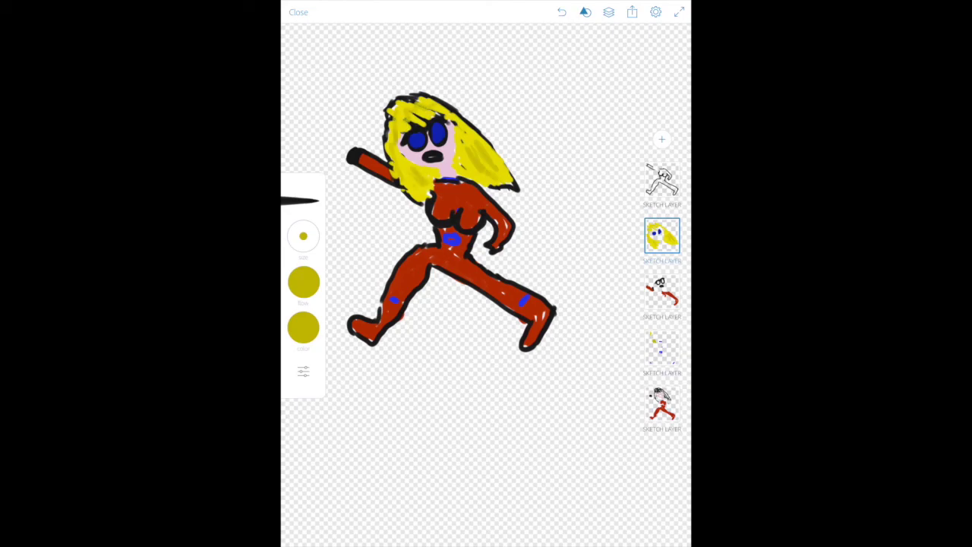